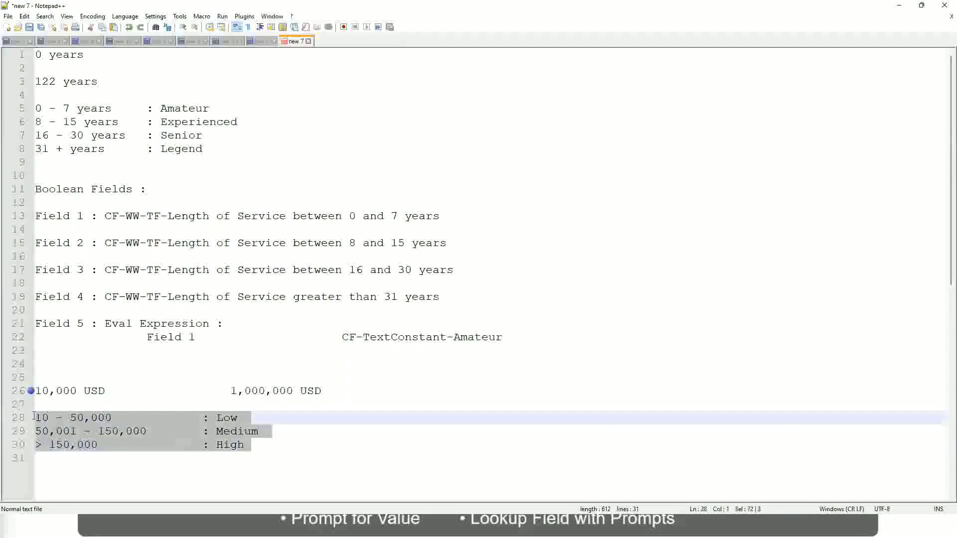
Step: Replace the old salary band notes on lines 25–30 with the A - G first-name rule
left_click(174, 444)
left_click_drag(290, 449, 15, 384)
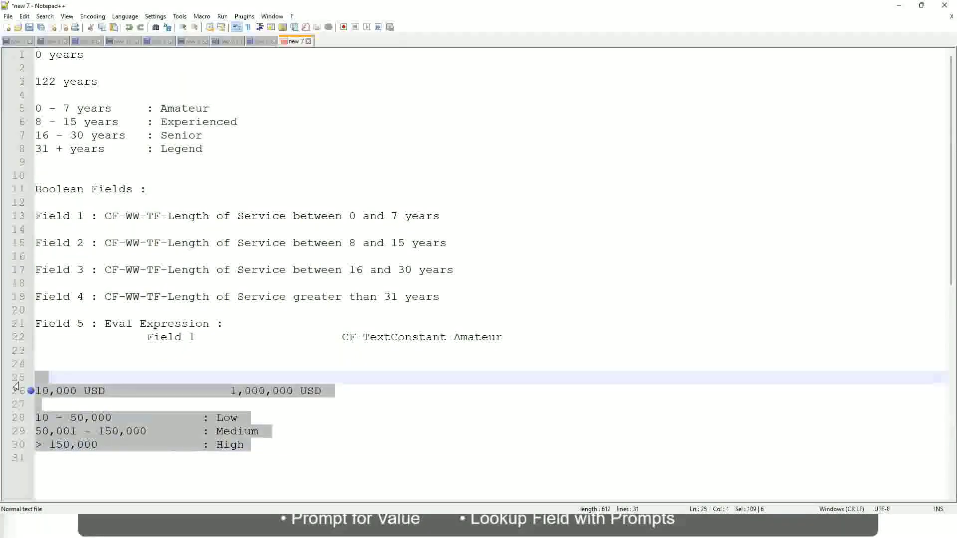
type("If the Fir")
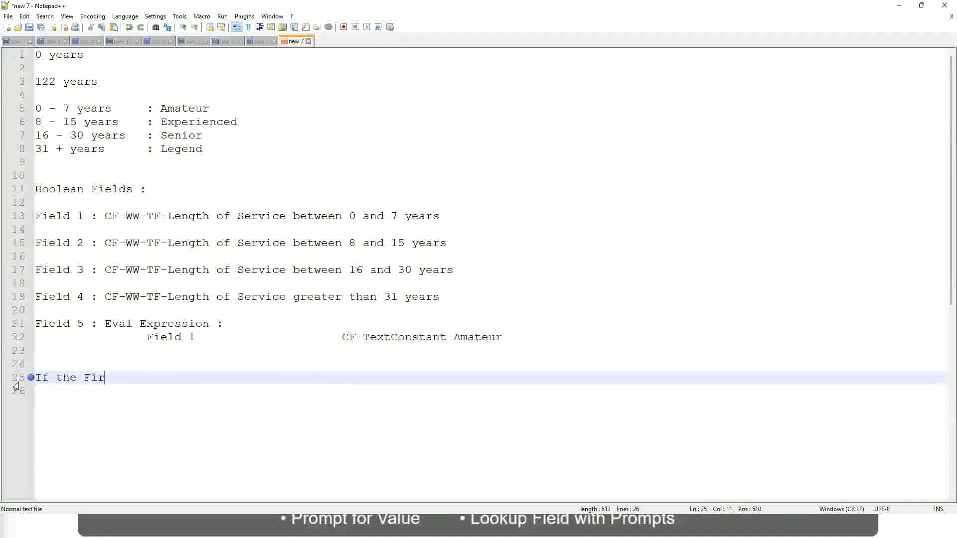
type("st name starts wi")
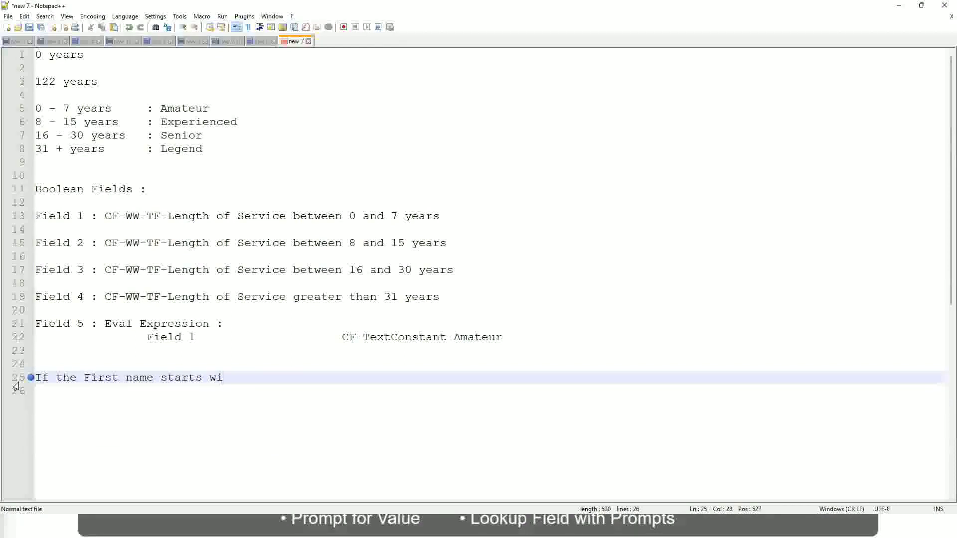
type("th : A - G")
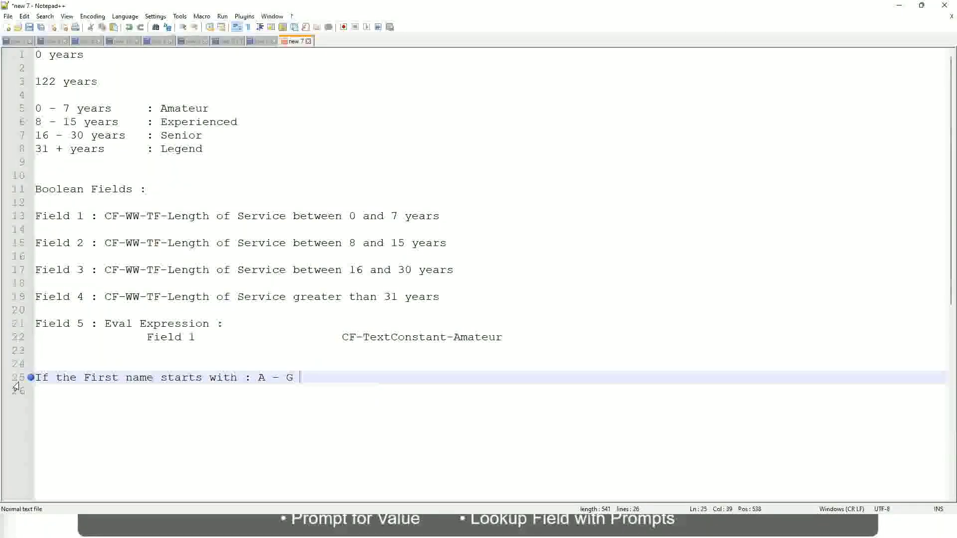
type(":")
type("A ||")
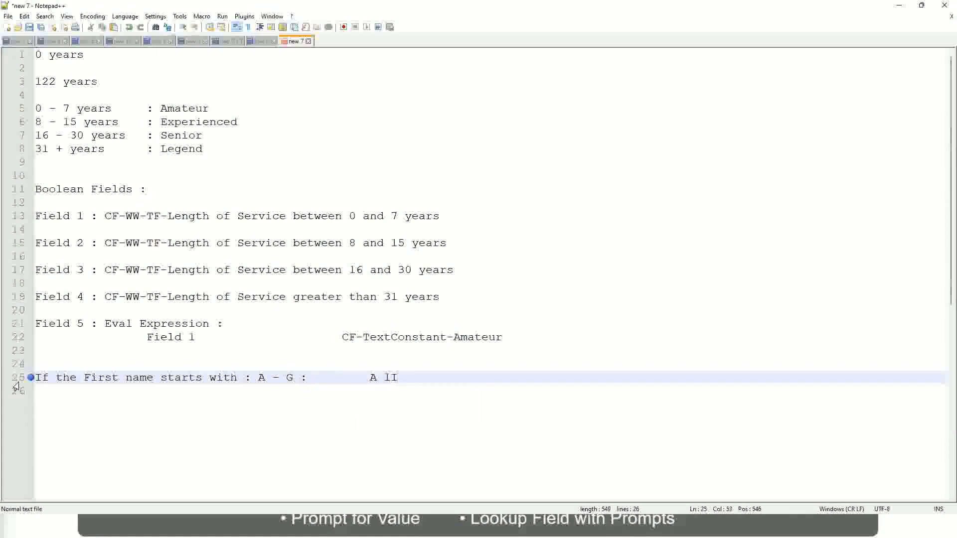
key("BackSpace")
key("BackSpace")
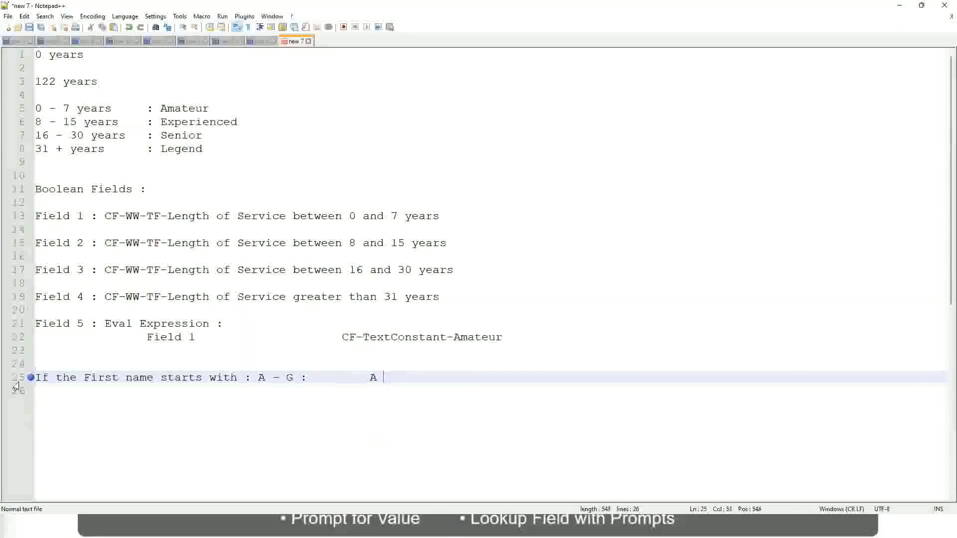
type("Listers")
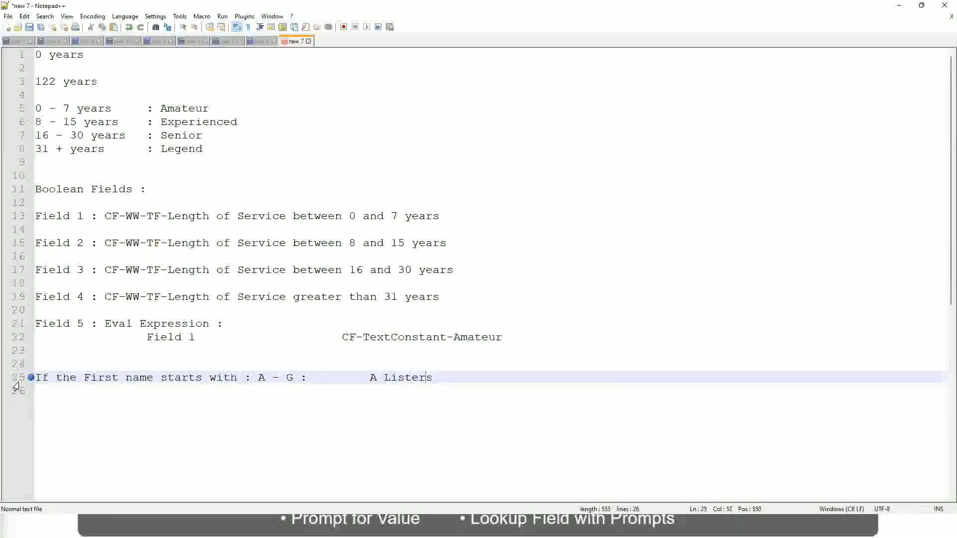
Step: Quote the label as "A Listers", fixing the auto-closed quotes, and start a new line
key("Left")
key("Left")
type("\"\"")
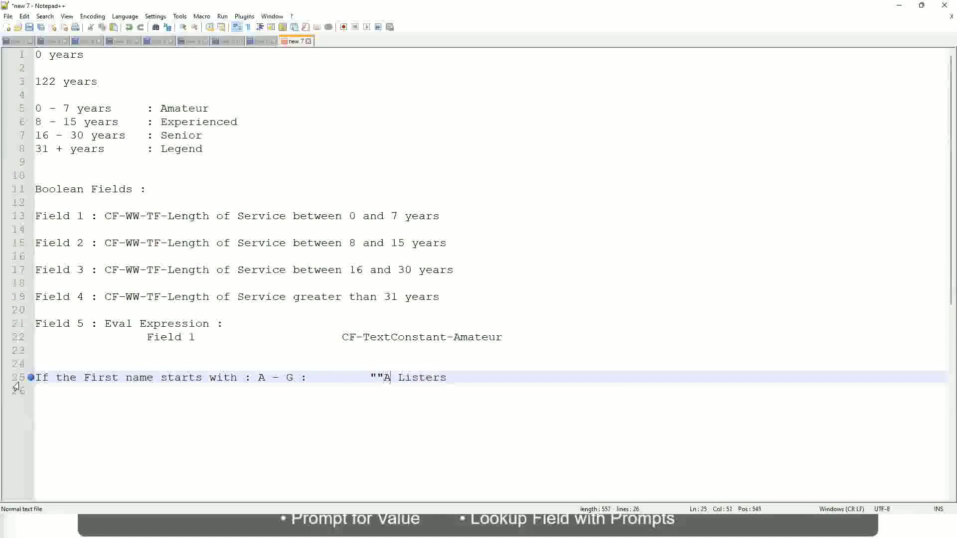
key("Right")
key("Right")
key("Right")
key("Right")
key("Left")
key("Left")
key("Left")
key("Left")
key("BackSpace")
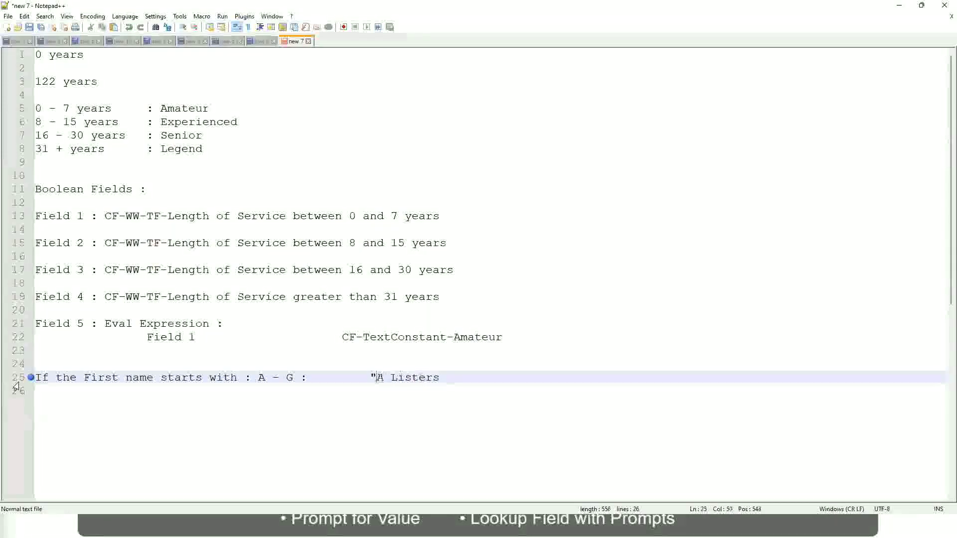
key("Right")
key("Right")
key("Right")
key("Right")
key("Right")
key("Right")
key("Right")
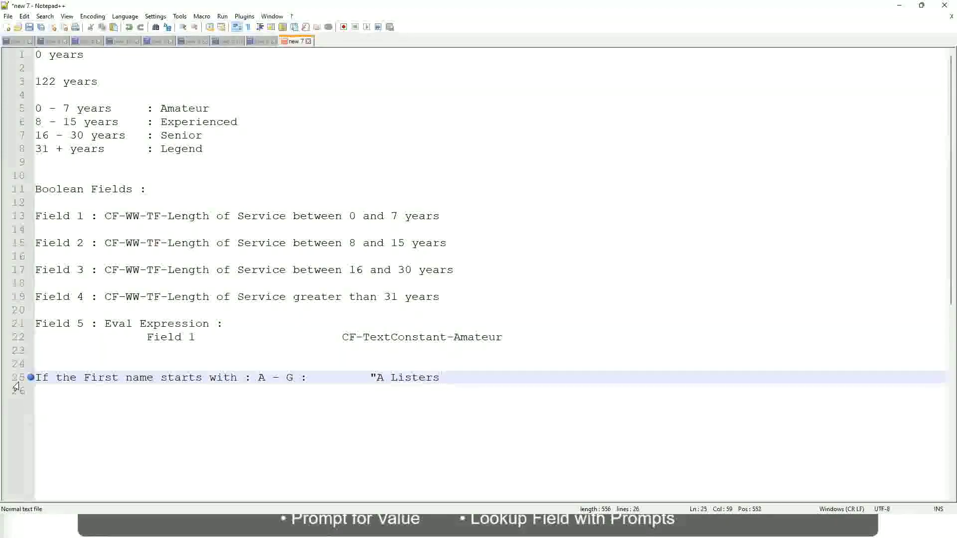
key("Return")
type("\"")
key("BackSpace")
key("BackSpace")
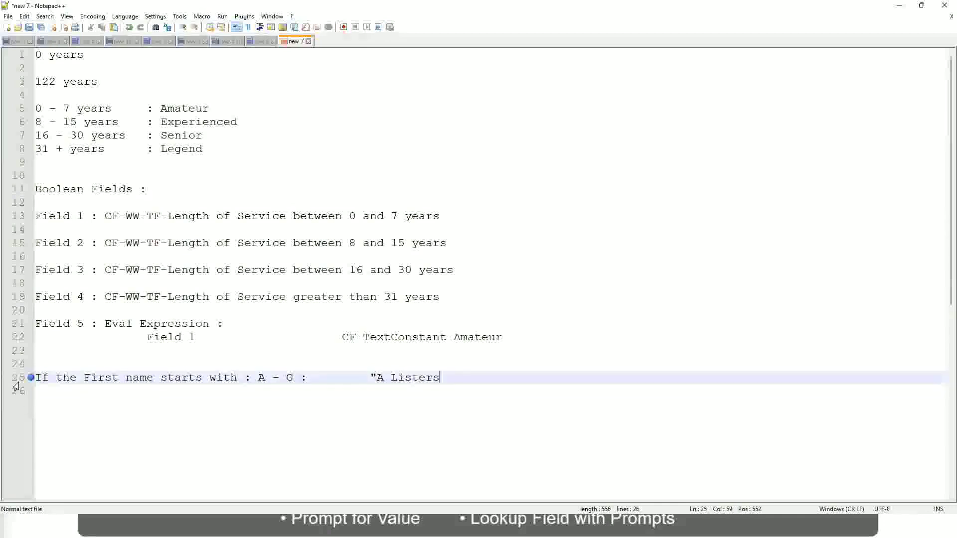
type("\"")
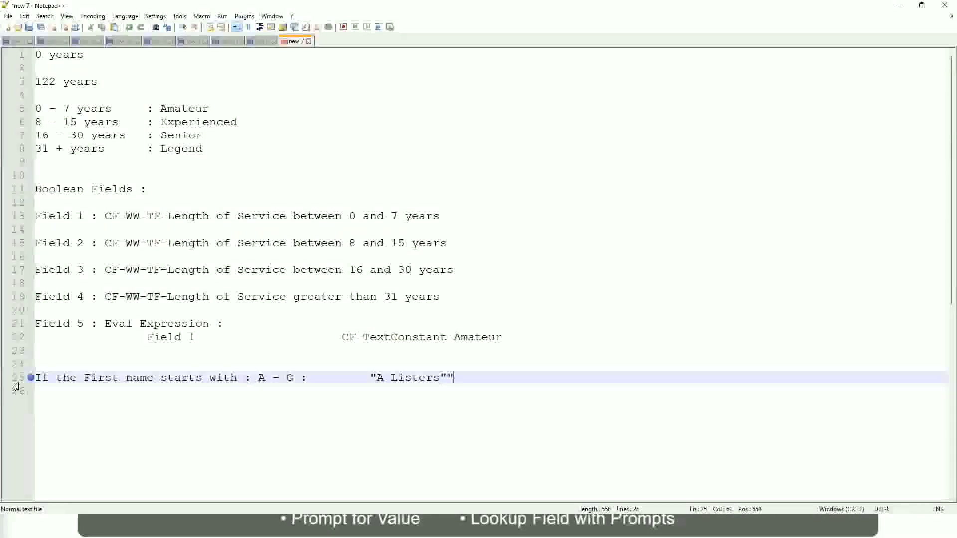
key("BackSpace")
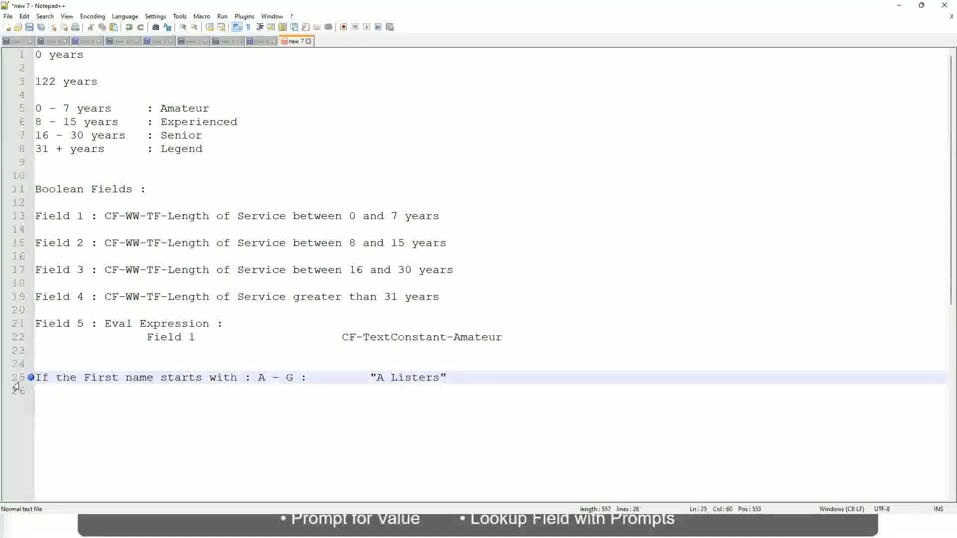
key("Return")
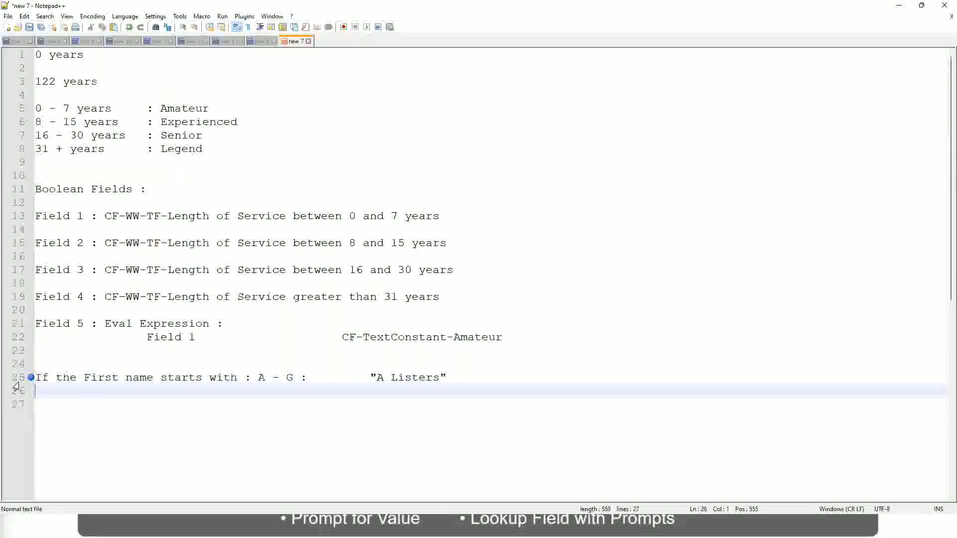
Step: Add the H - P band, tab-aligned, mapped to "His Majesty"
type("H -")
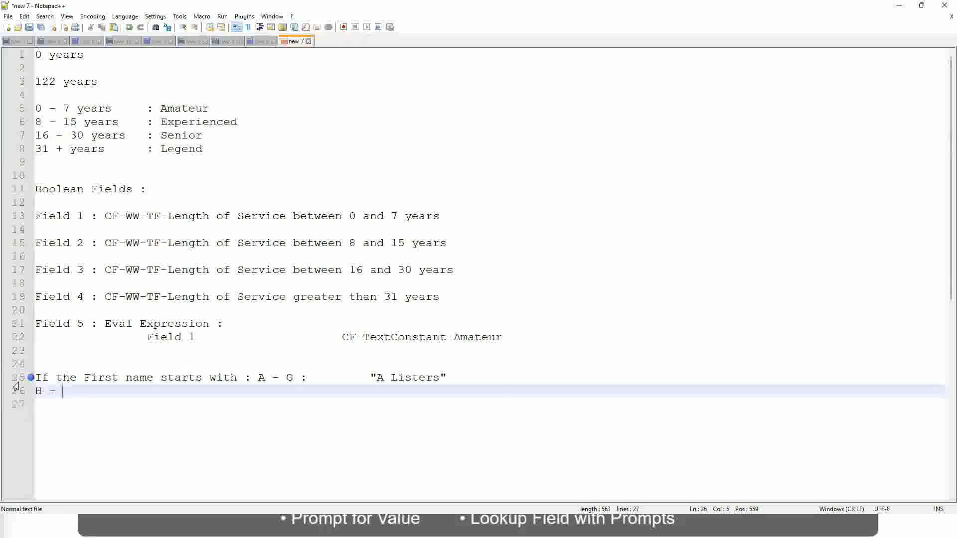
type("P")
key("Tab")
key("Tab")
key("Tab")
key("Tab")
key("Tab")
key("Tab")
key("Tab")
key("Tab")
key("Tab")
type(":       ")
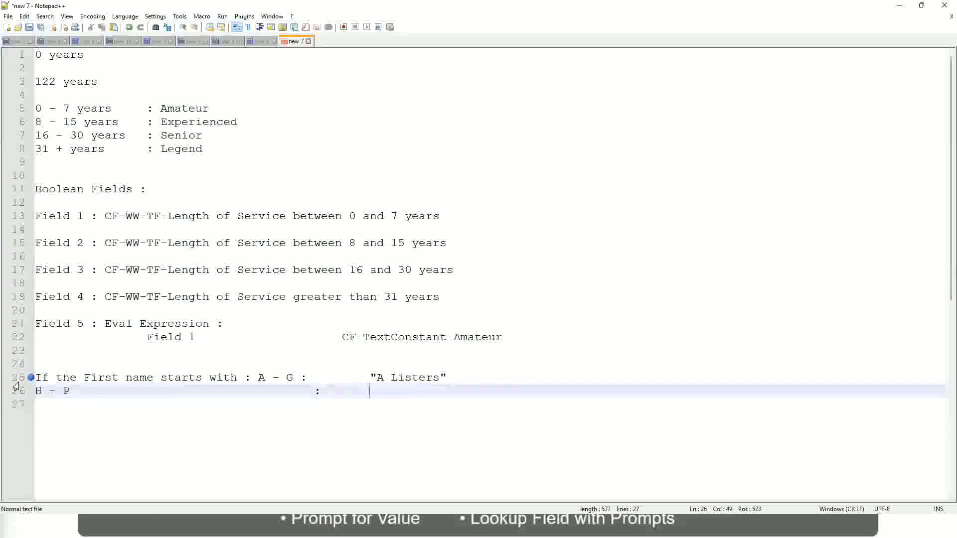
type("\"His Maje")
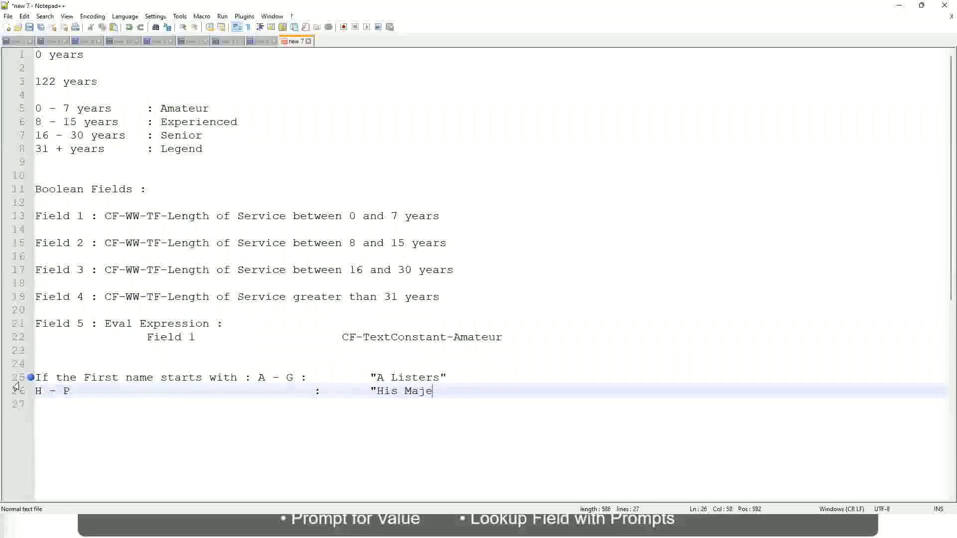
type("sty")
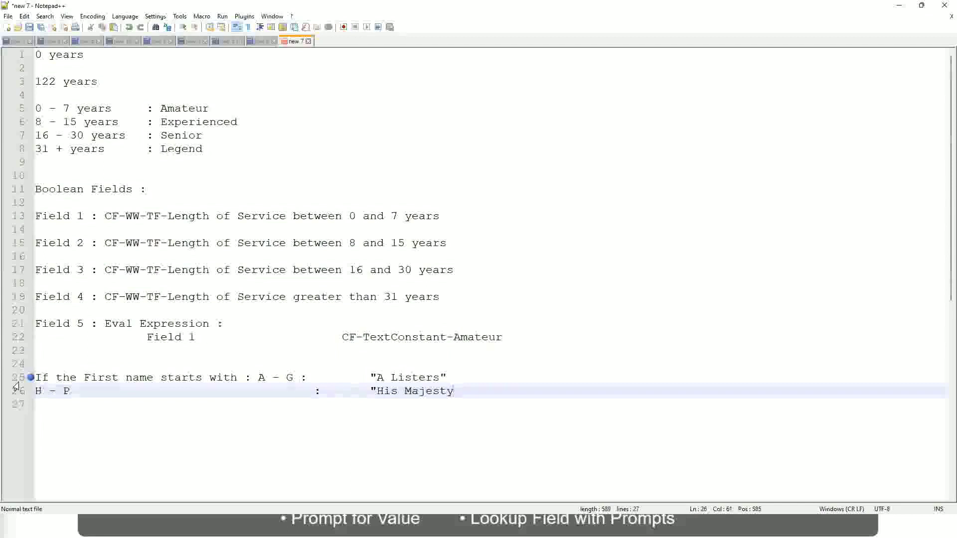
type("\"")
key("Return")
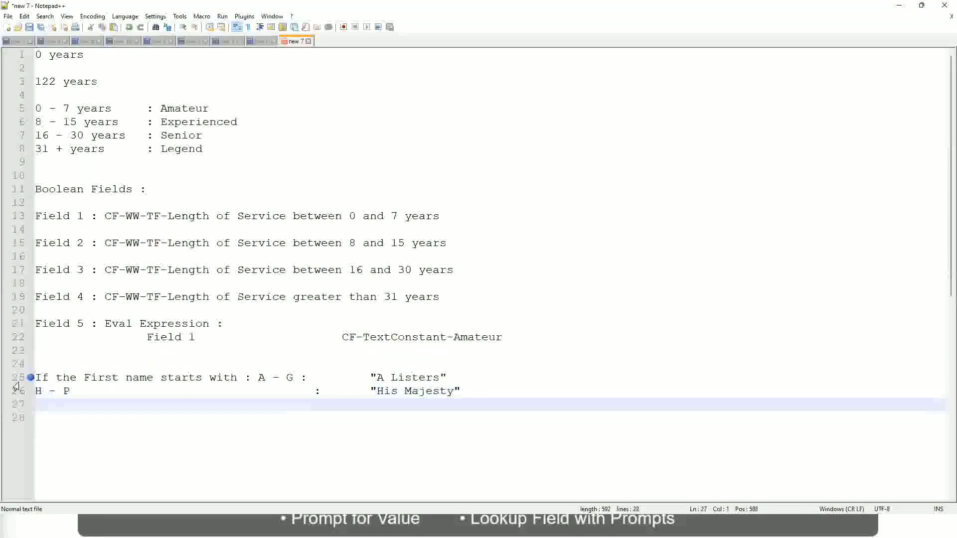
Step: Add the L - Z band mapped to "Lords", removing the extra closing quote
type("L - Z")
key("Tab")
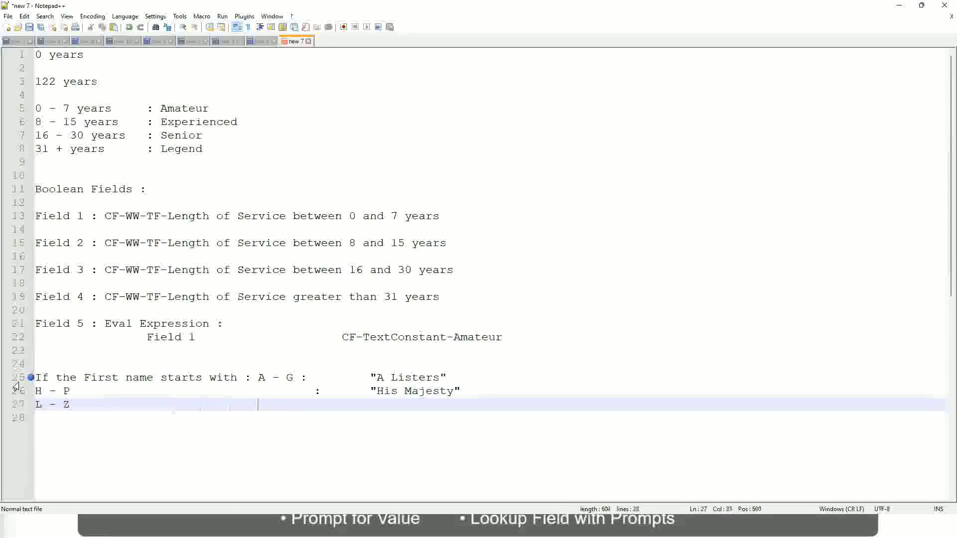
key("Tab")
key("Tab")
type(":")
key("Tab")
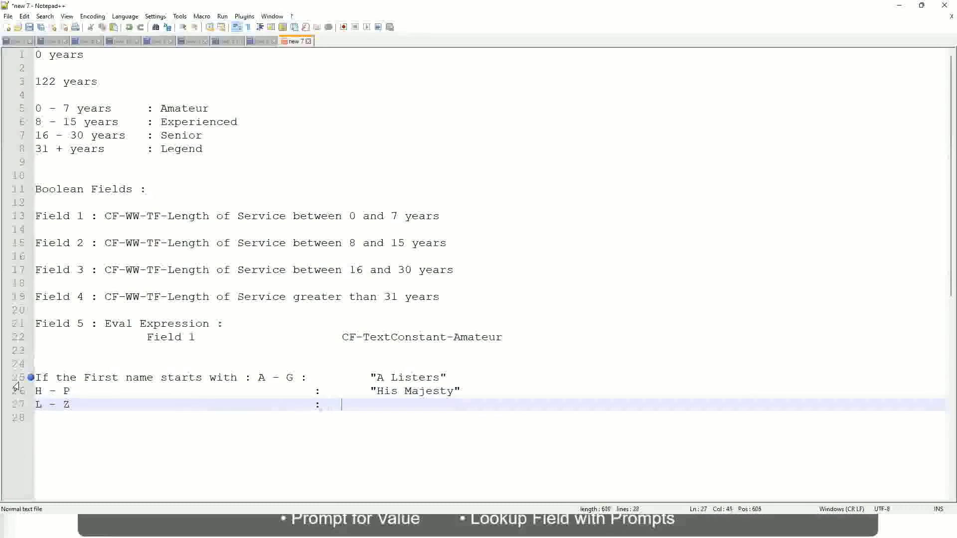
type("\"\"Lords")
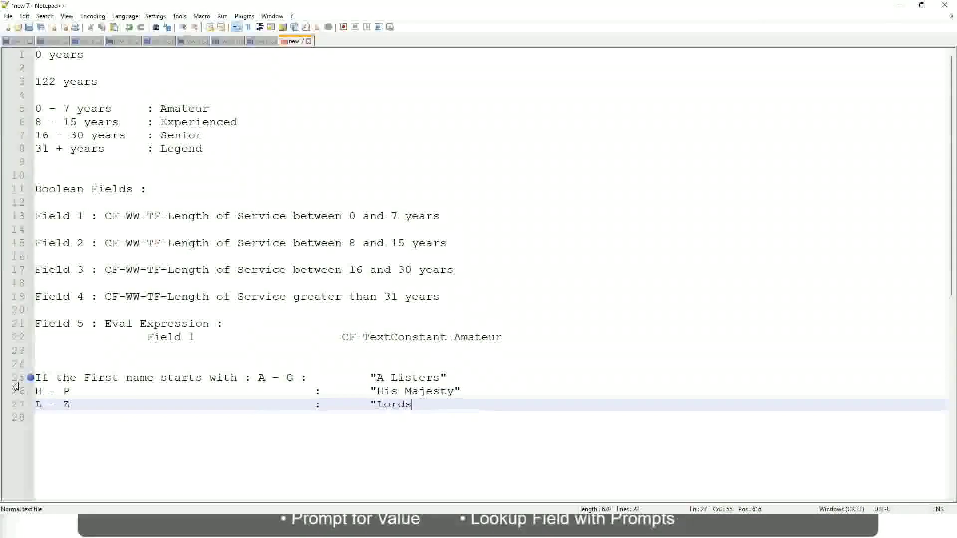
type("\"\"")
key("BackSpace")
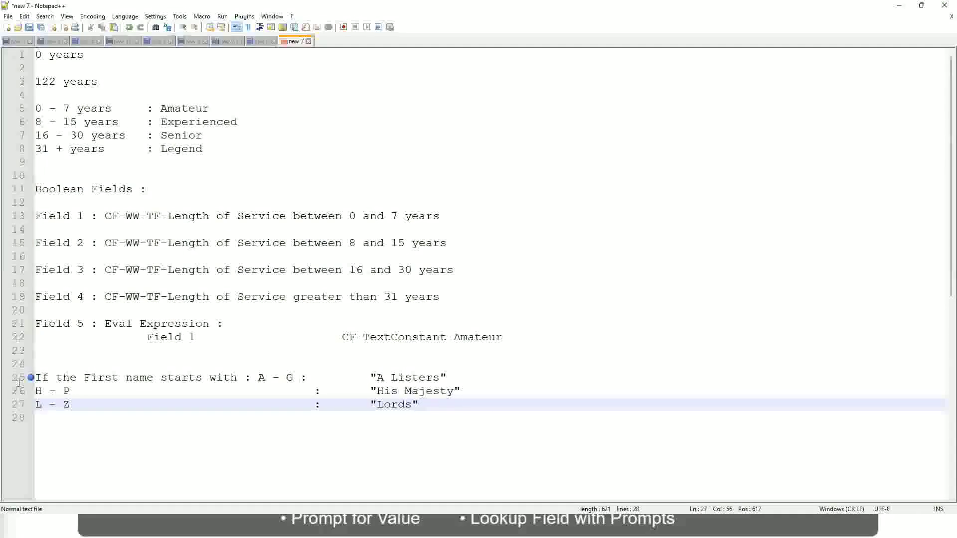
key("End")
left_click_drag(420, 404, 457, 377)
left_click(412, 377)
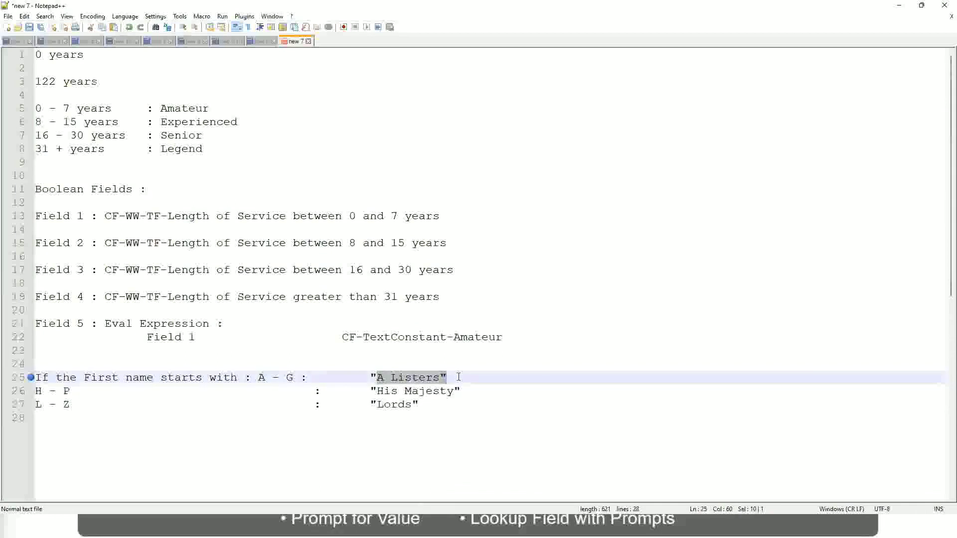
left_click(431, 393)
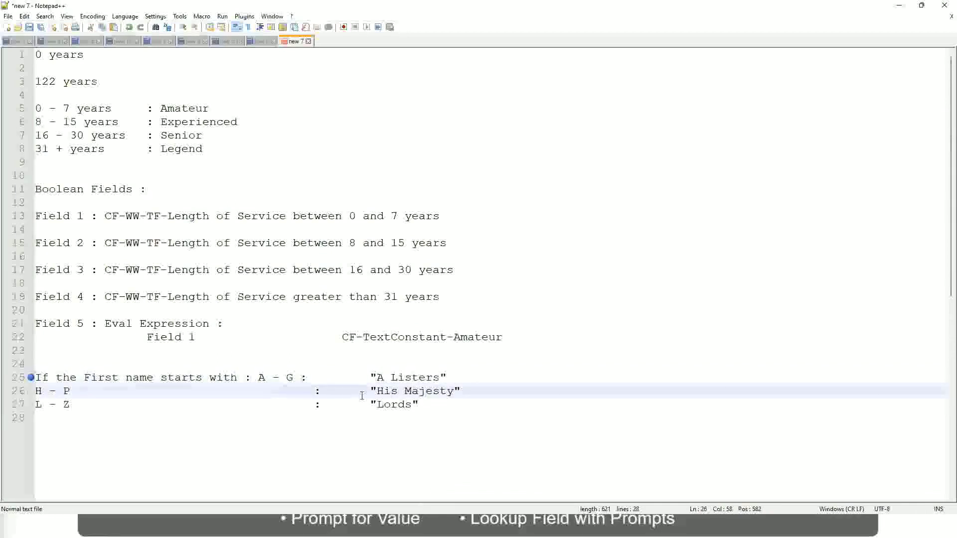
left_click_drag(425, 404, 33, 379)
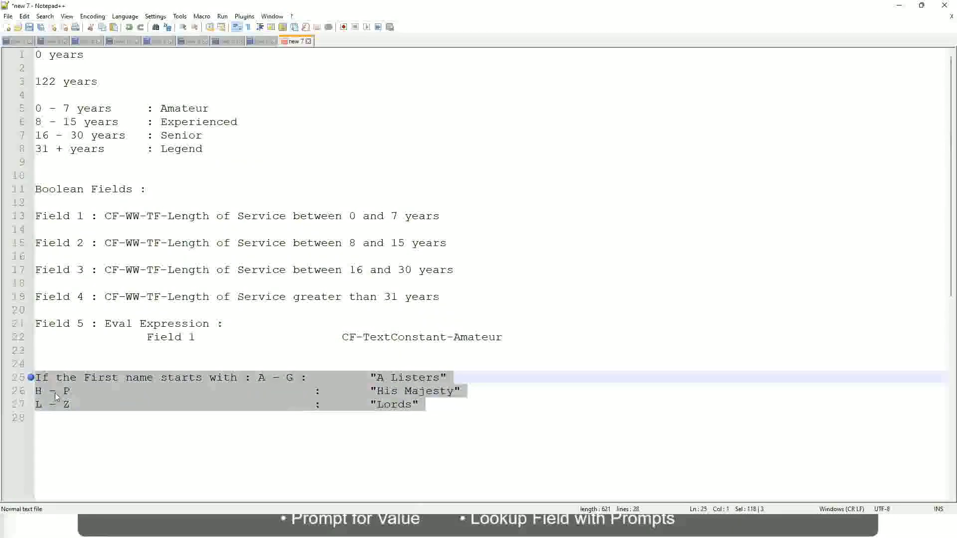
Step: Replace the name bands with 'If Management Level is Manager or Above' on line 25
key("Delete")
type("If ")
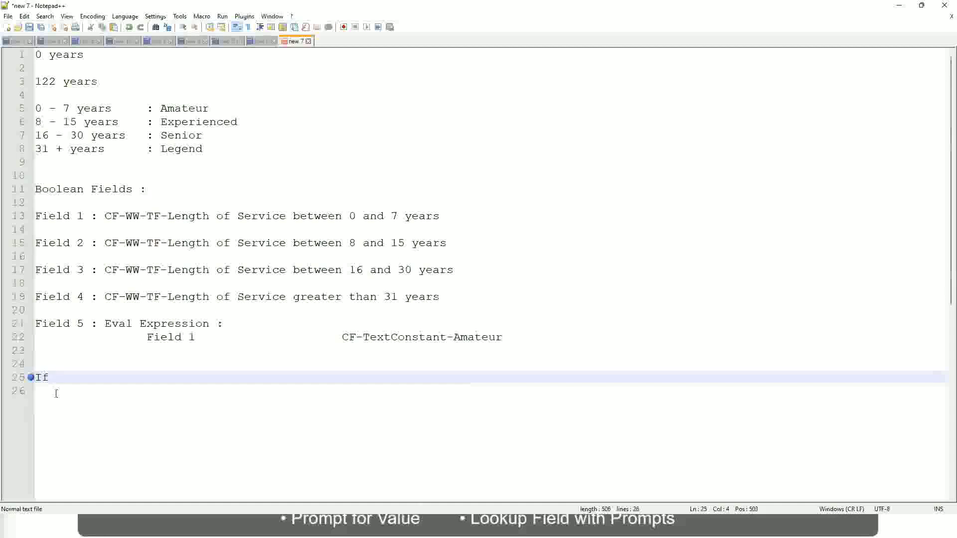
type("Prior E")
key("Down")
type("x")
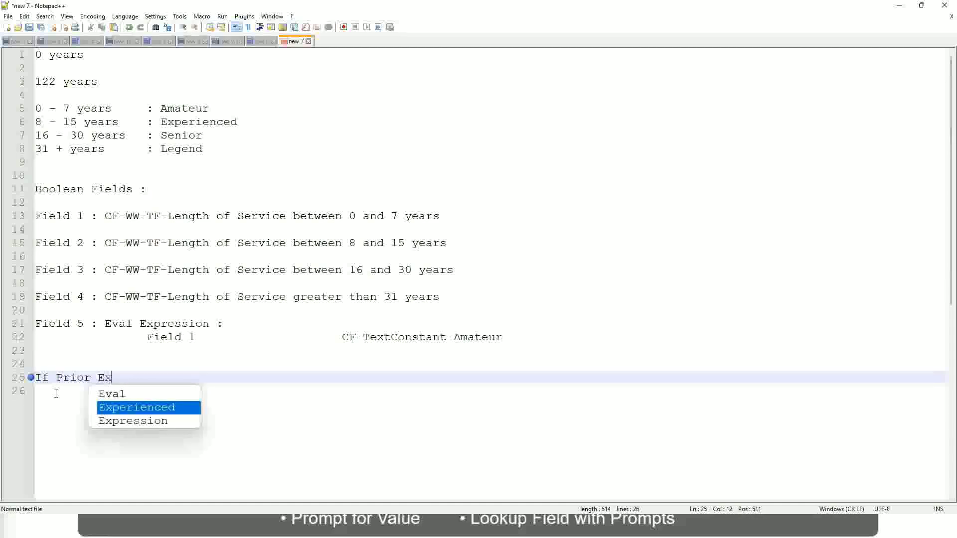
type("perience")
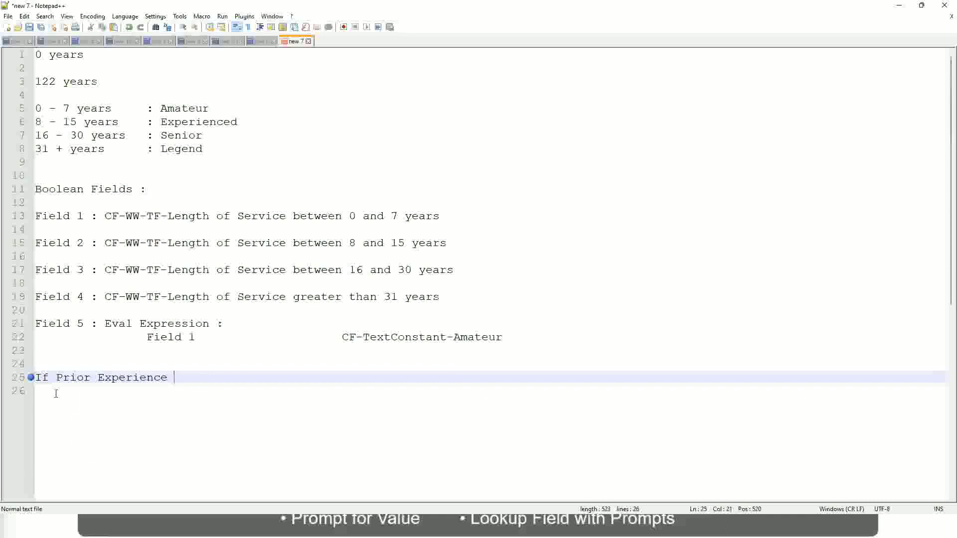
key("BackSpace")
key("BackSpace")
key("BackSpace")
key("BackSpace")
key("BackSpace")
key("BackSpace")
key("BackSpace")
key("BackSpace")
key("BackSpace")
key("BackSpace")
key("BackSpace")
key("BackSpace")
key("BackSpace")
key("BackSpace")
key("BackSpace")
key("BackSpace")
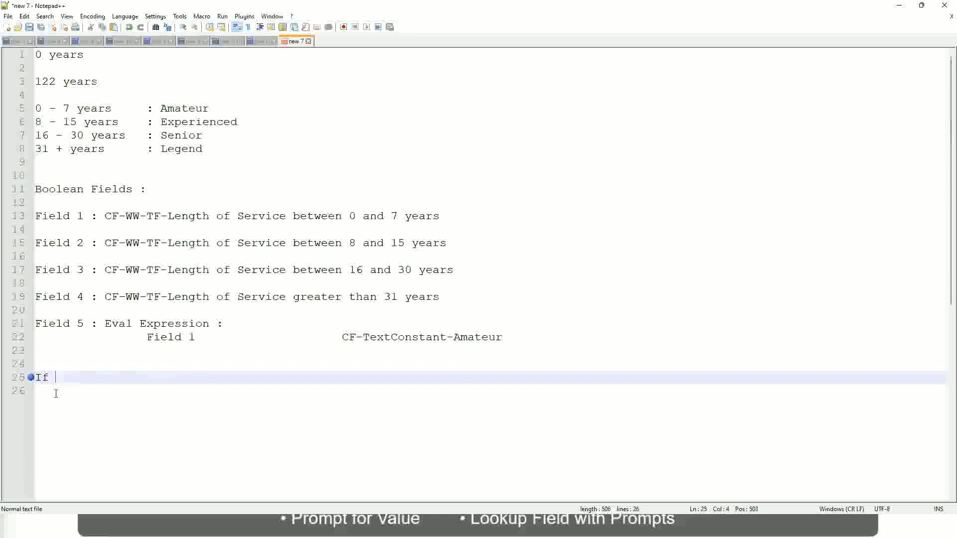
type("Job Profi")
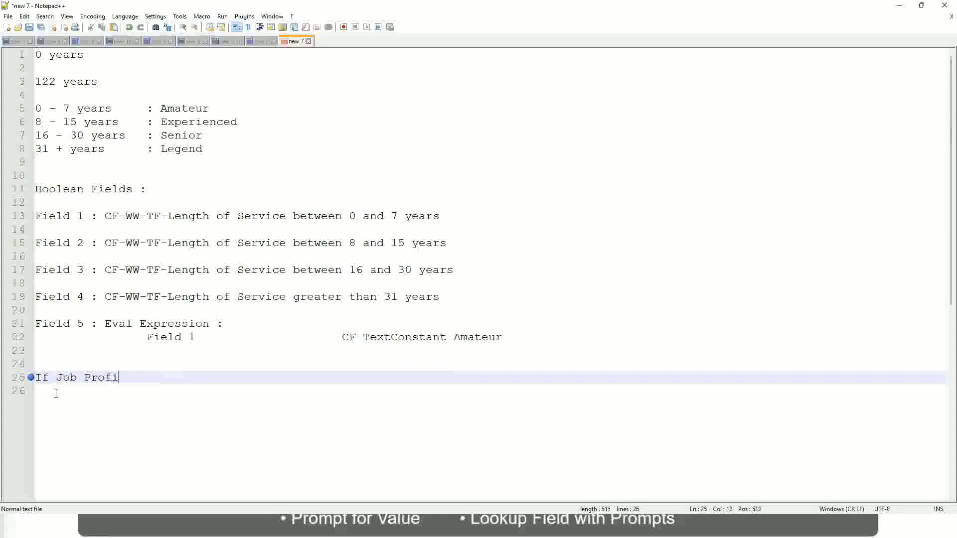
type("le is ")
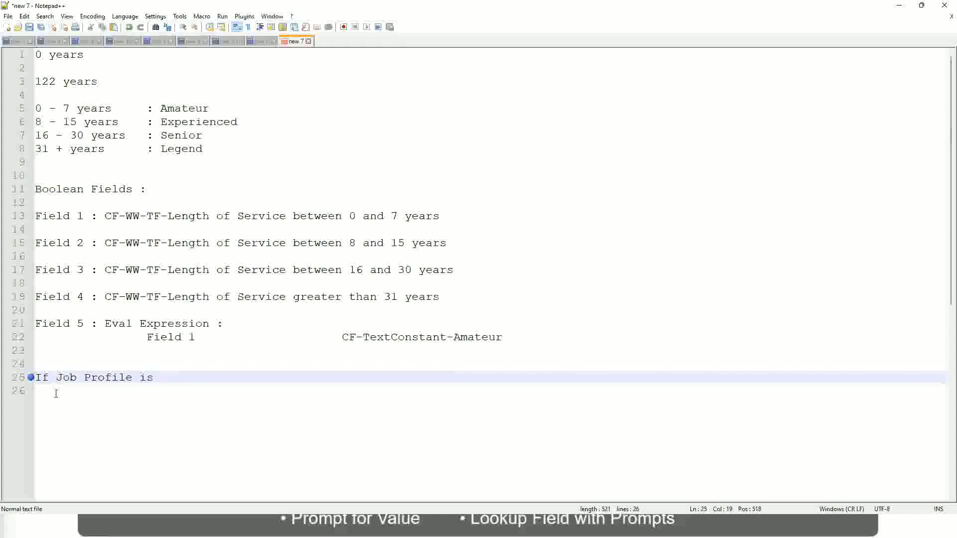
type(": Manager")
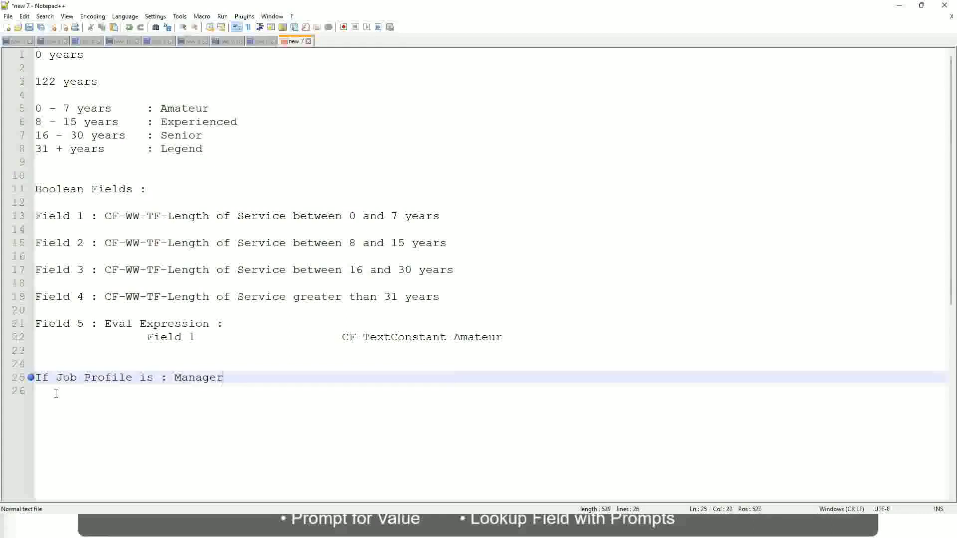
key("BackSpace")
key("BackSpace")
key("BackSpace")
key("BackSpace")
key("BackSpace")
key("BackSpace")
key("BackSpace")
key("BackSpace")
key("BackSpace")
key("BackSpace")
key("BackSpace")
key("BackSpace")
key("BackSpace")
key("BackSpace")
key("BackSpace")
key("BackSpace")
key("BackSpace")
key("BackSpace")
key("BackSpace")
key("BackSpace")
key("BackSpace")
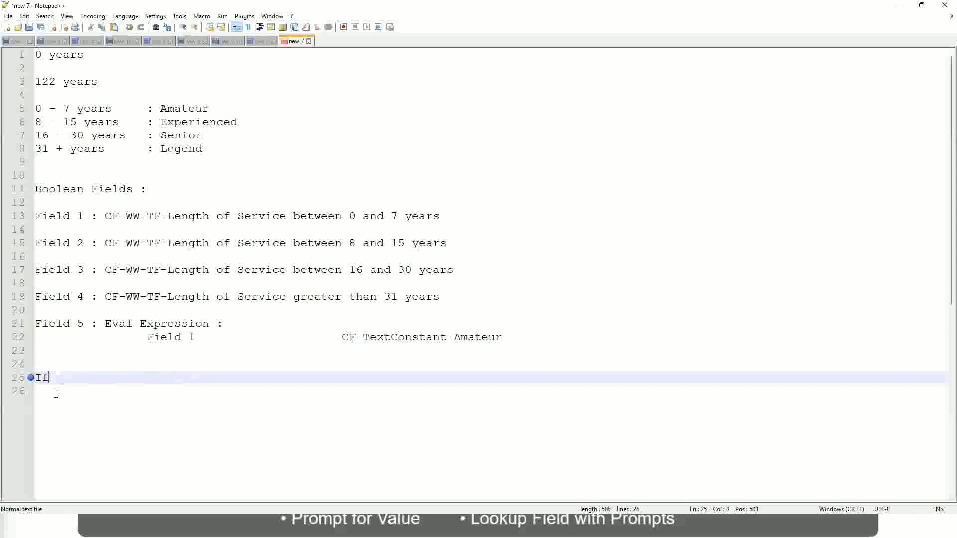
type("Management ")
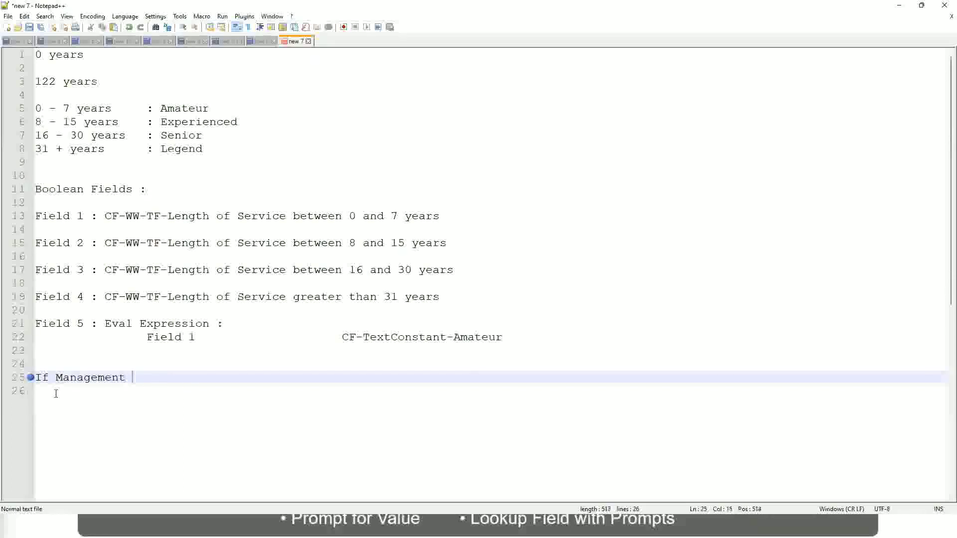
type("Level is M")
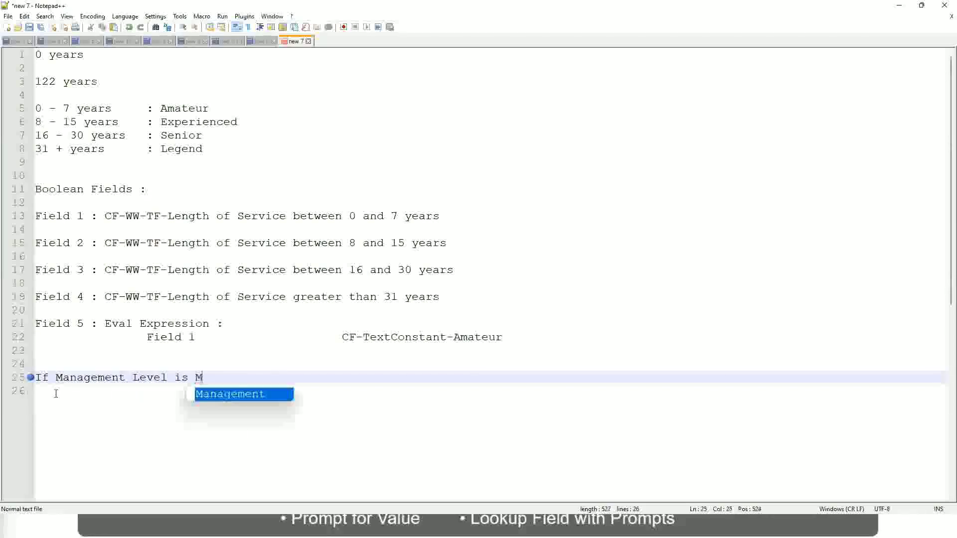
type("anager or A")
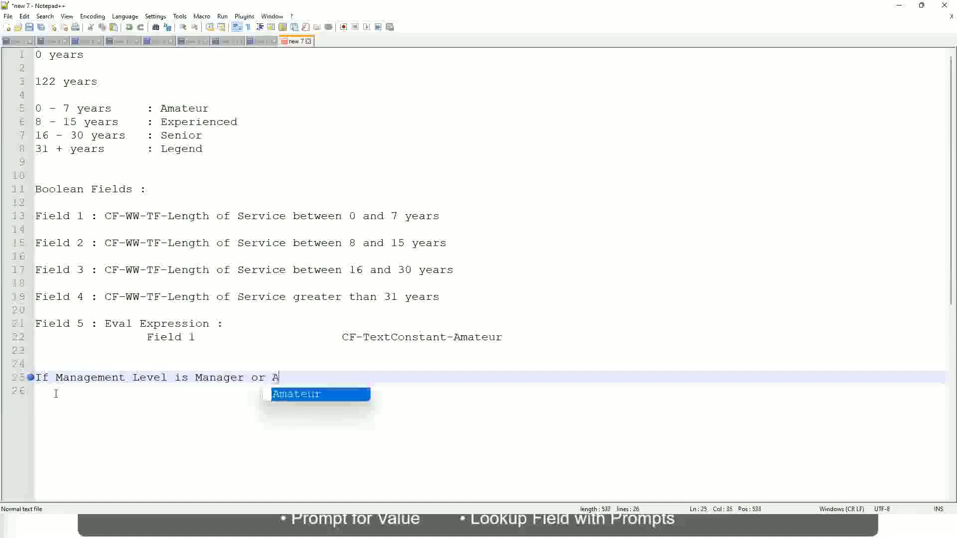
type("bove")
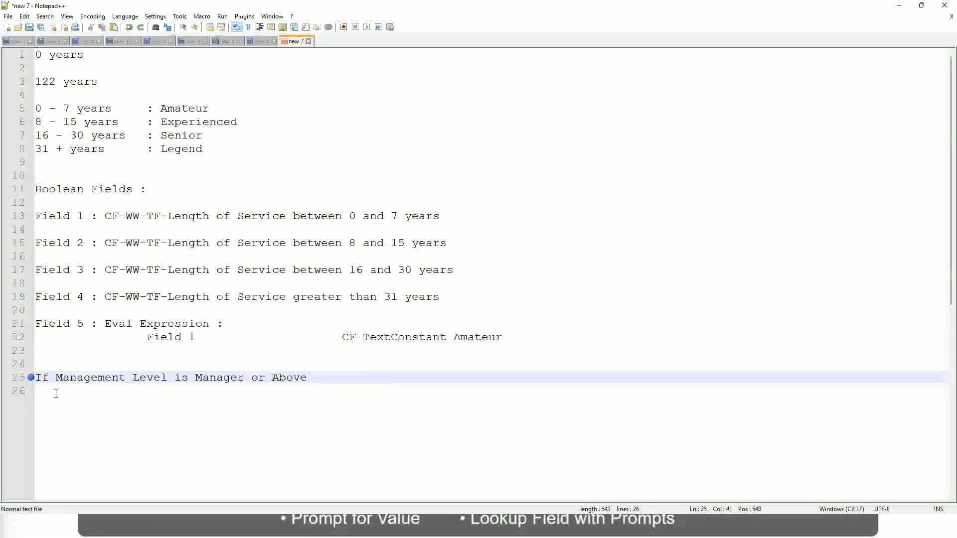
Step: Add 'Proposed Allowance Plan : Car Allowance' after a tab on the same line
key("Tab")
key("Tab")
key("Tab")
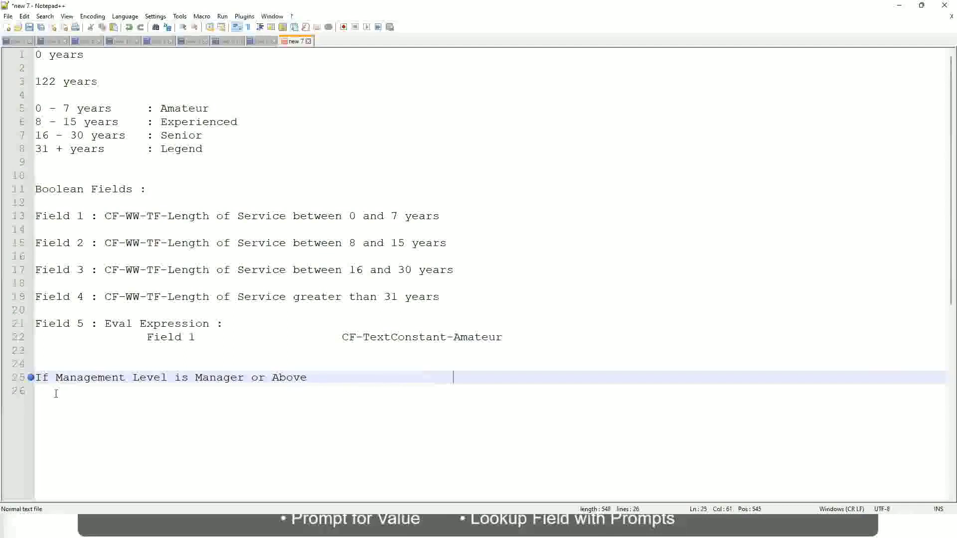
type("Proposed")
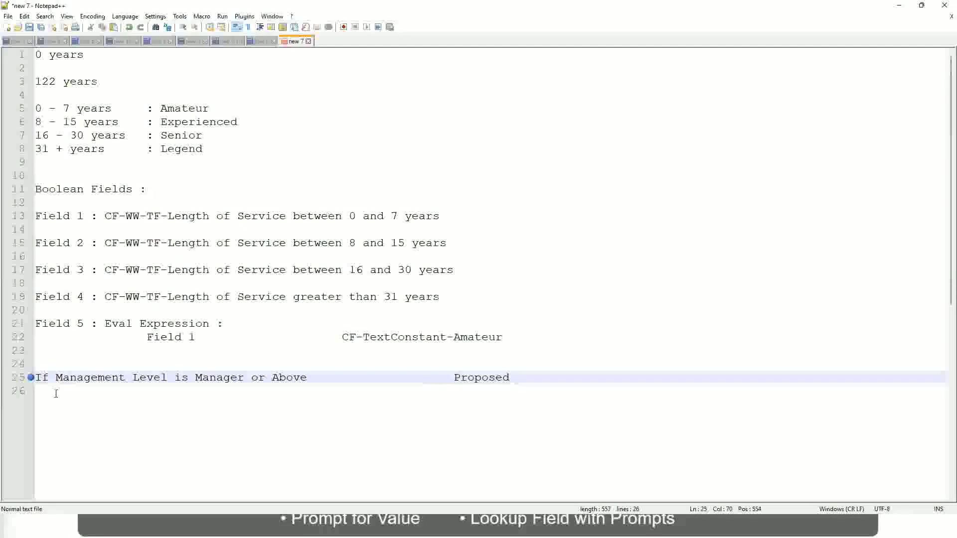
type("Allowance Plan")
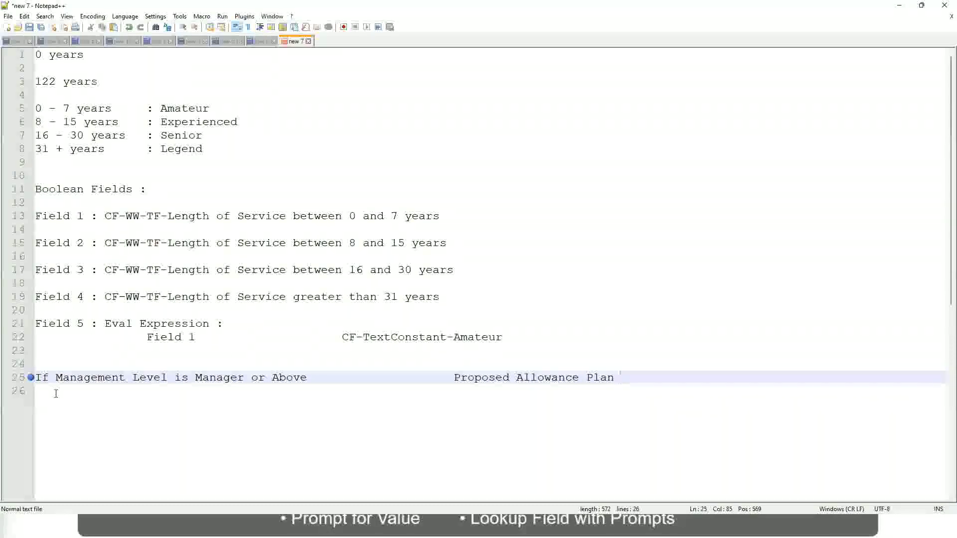
type(": ")
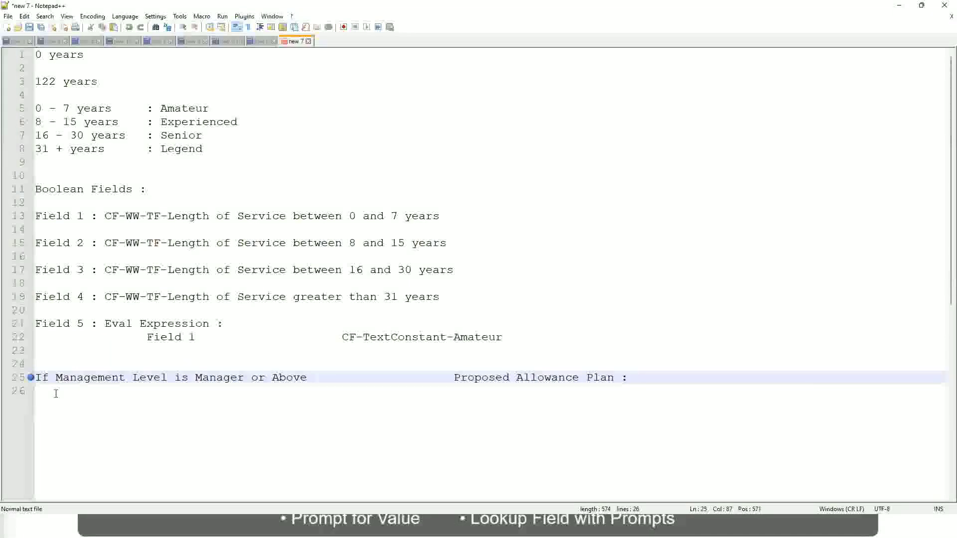
type("Car Allowance")
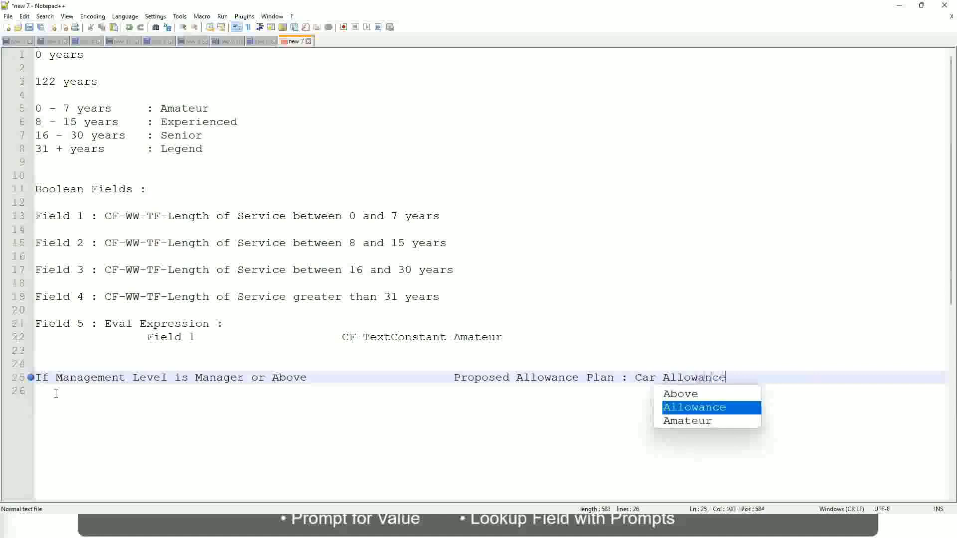
key("Escape")
Step: Drop 'or Above' from the Manager line and add Director → Executive Allowance
key("Return")
type("If ")
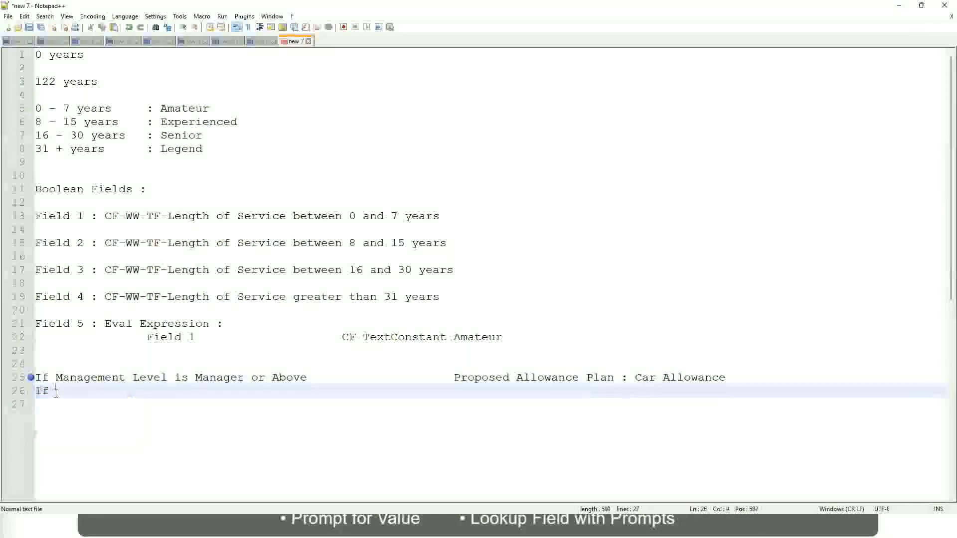
type("Management Le")
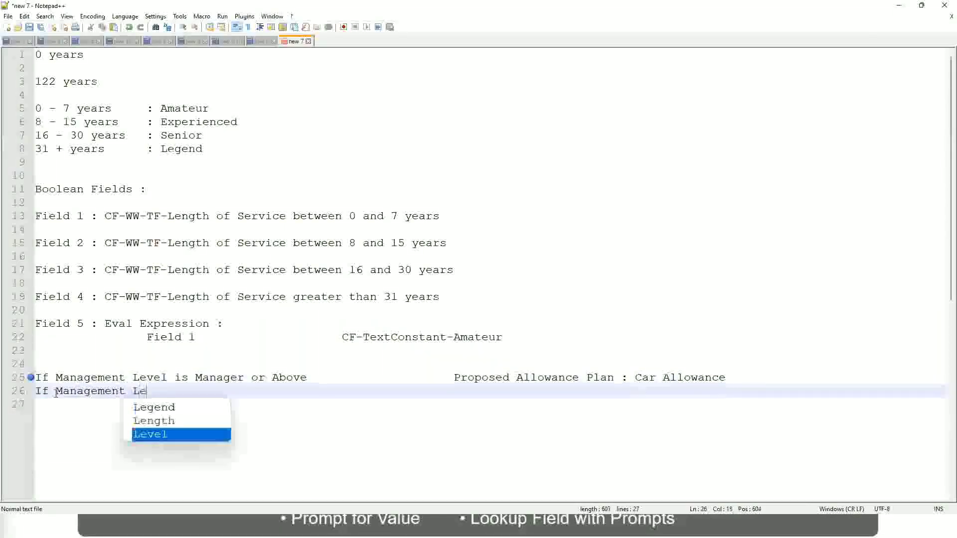
type("vel is")
key("Up")
key("Right")
key("Right")
key("Right")
key("Right")
key("Right")
key("Right")
key("Right")
key("Right")
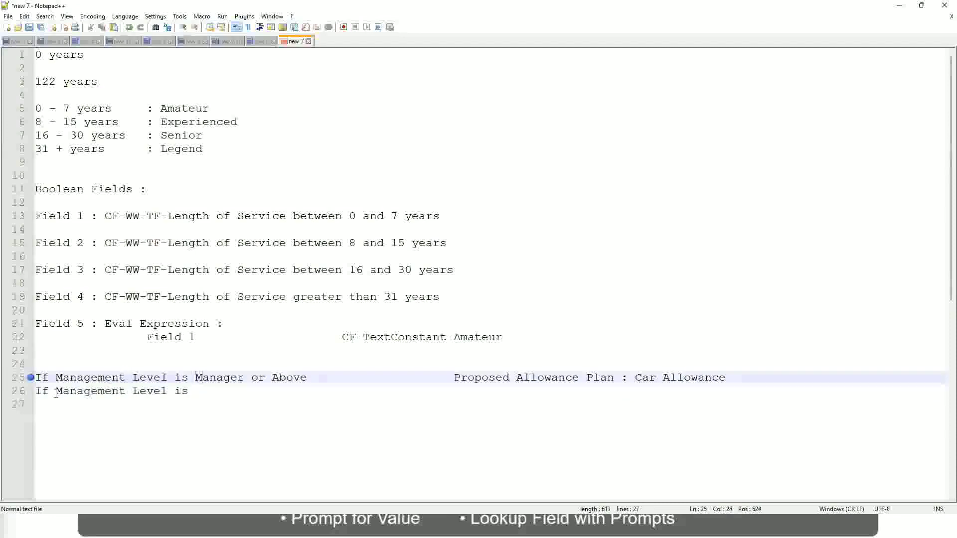
key("shift+Right")
key("shift+Right")
key("shift+Right")
key("shift+Right")
key("shift+Right")
key("shift+Right")
key("shift+Right")
key("shift+Right")
key("shift+Right")
key("Delete")
key("Down")
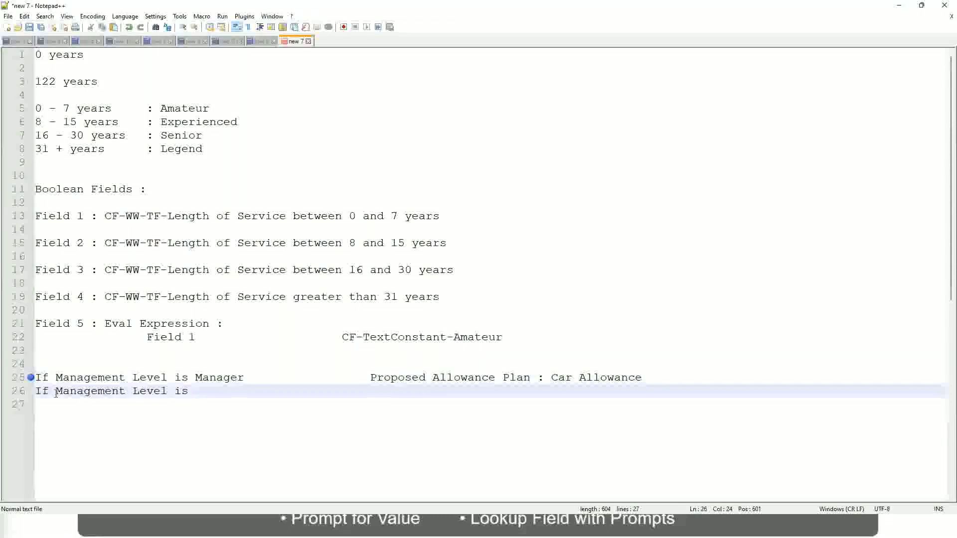
type("Director")
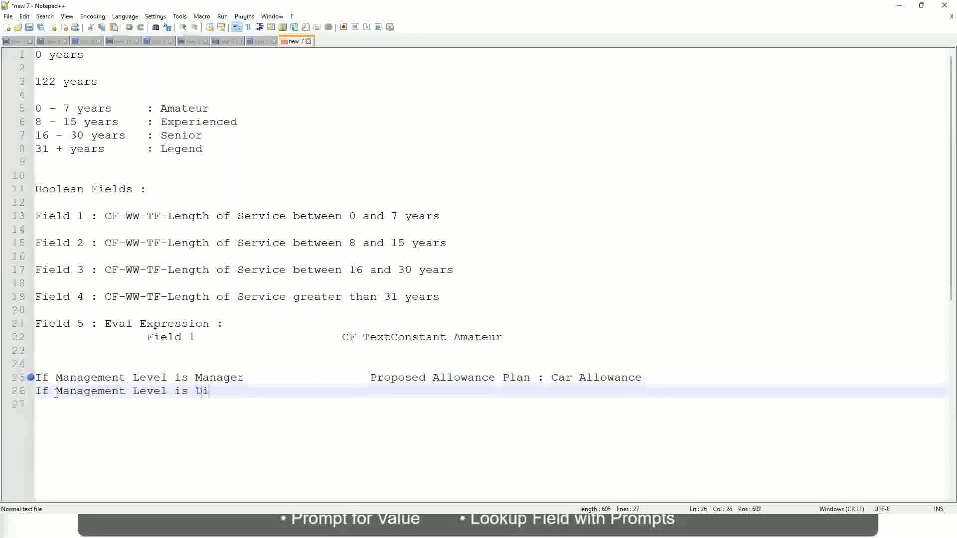
key("Tab")
key("Tab")
key("Tab")
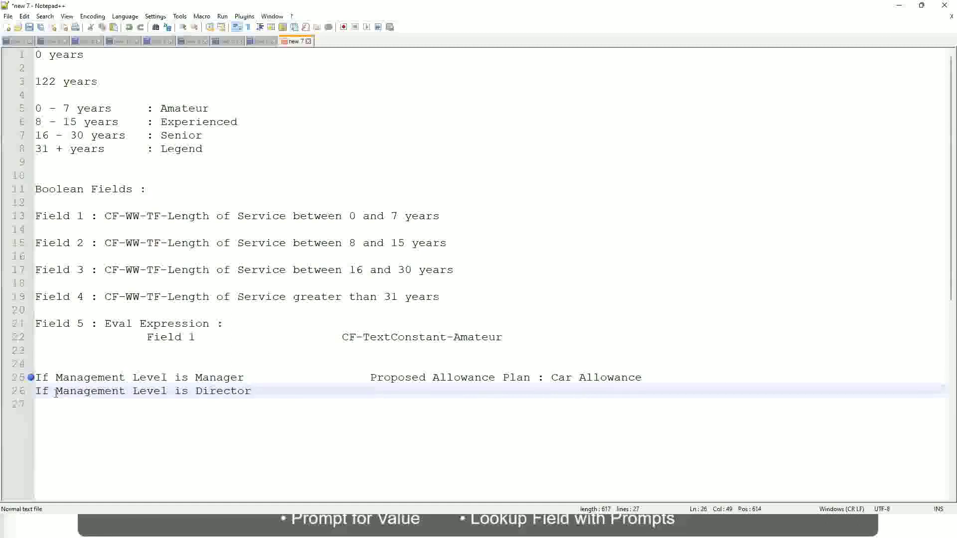
type("Executive Allowance")
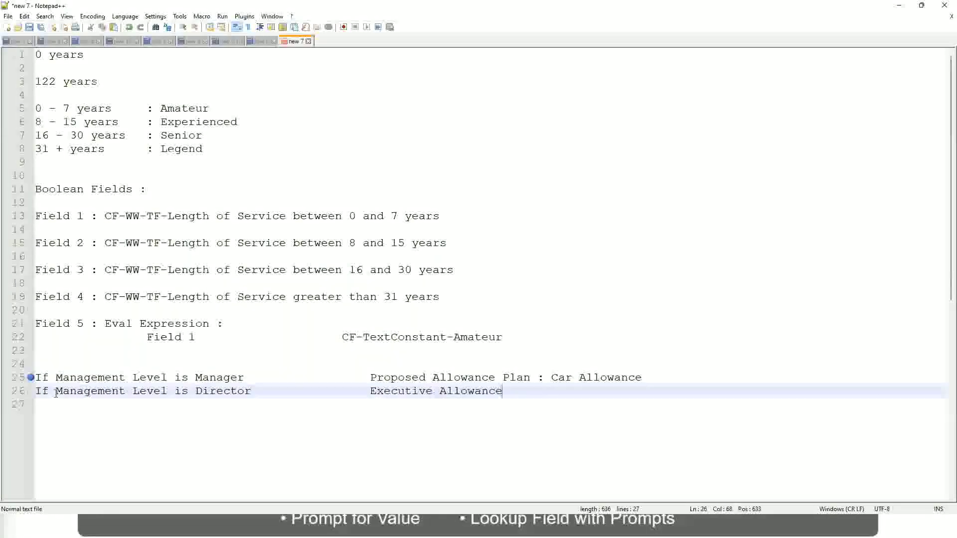
Step: Add the line 'If Management Level is CEO' with CEO Allowance, tab-aligned
key("Return")
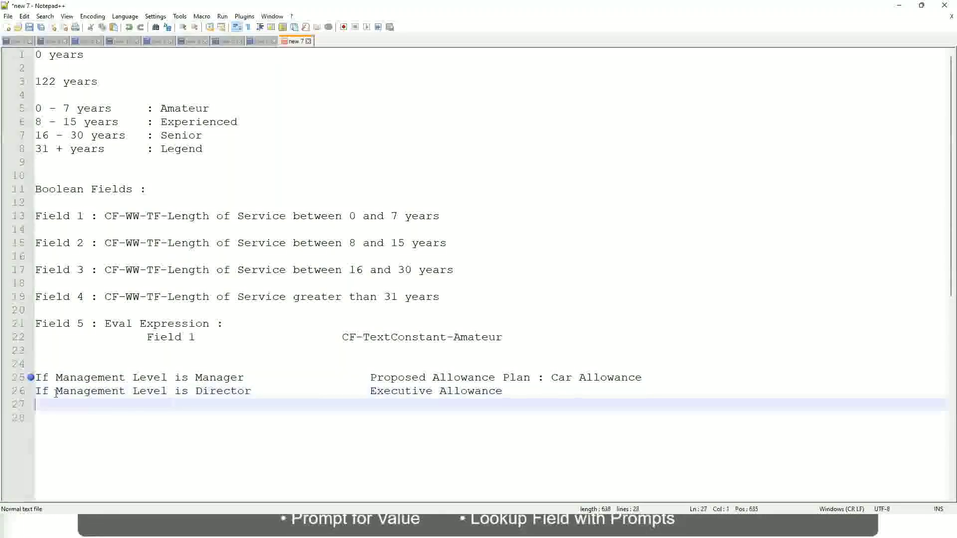
type("If Mana")
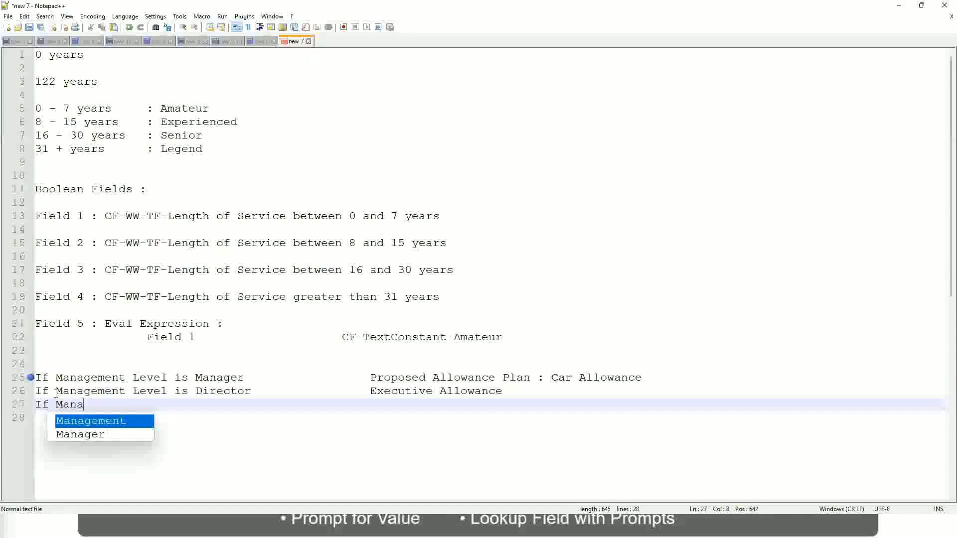
key("Return")
type("is")
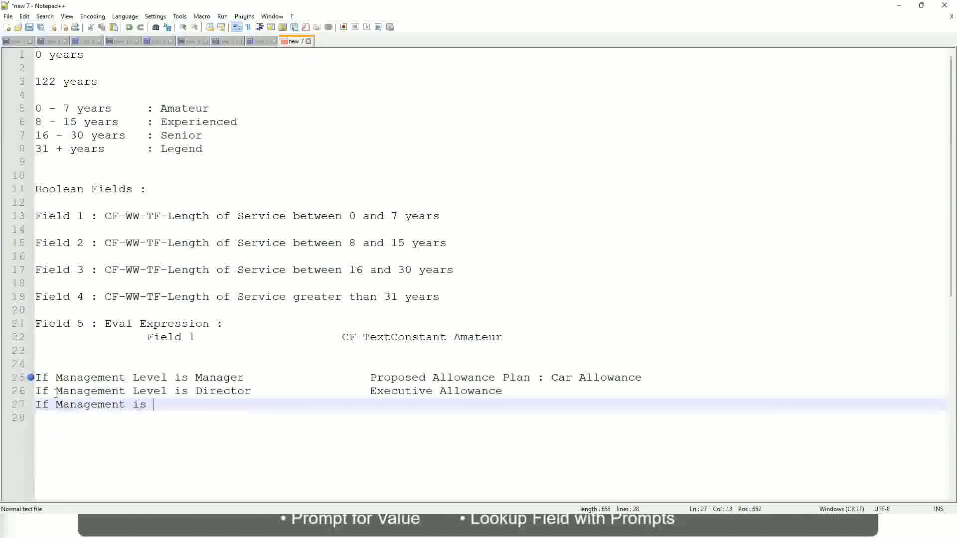
key("BackSpace")
key("BackSpace")
type("le")
key("BackSpace")
key("BackSpace")
type("Le")
key("Down")
key("Down")
key("Return")
type("is CEO")
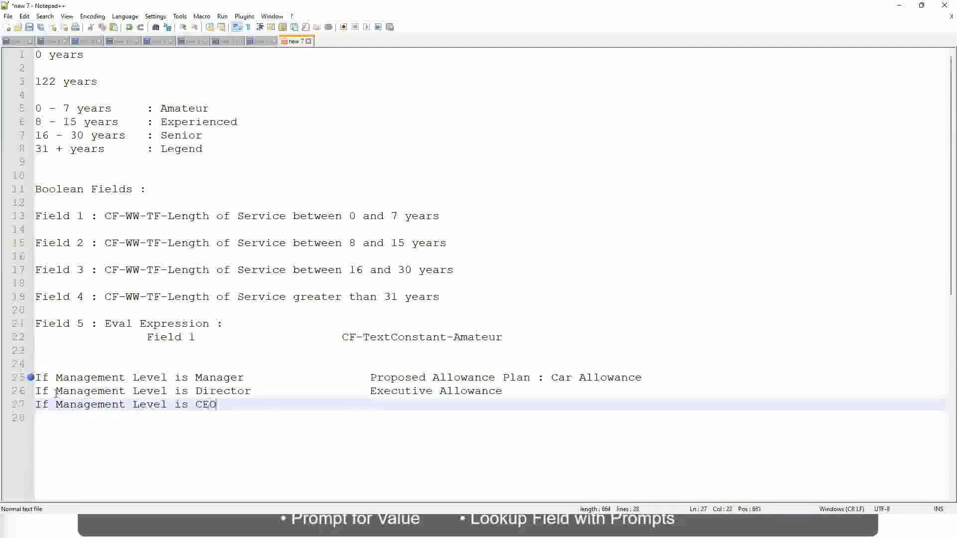
key("Tab")
key("Tab")
key("Tab")
key("Tab")
key("Tab")
key("Tab")
type("CEO Allowance")
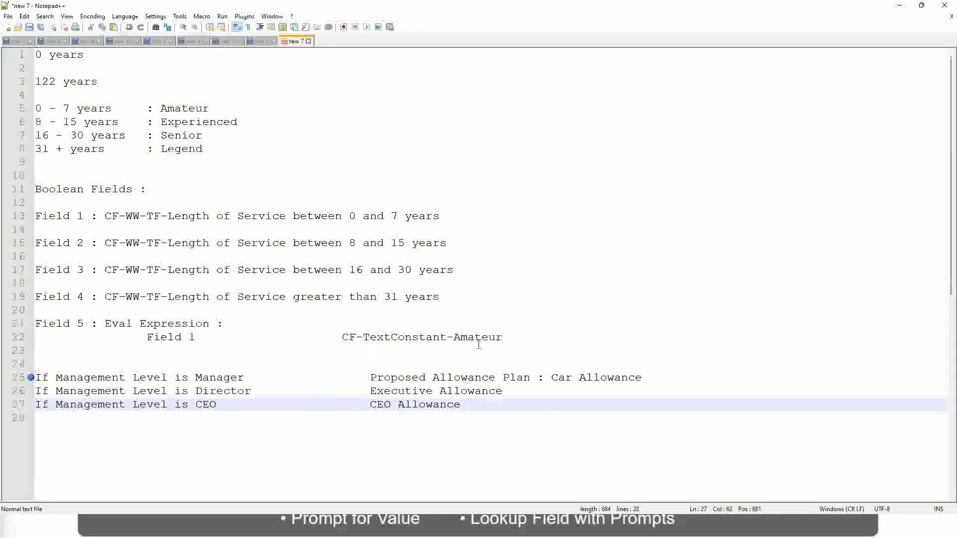
left_click(551, 377)
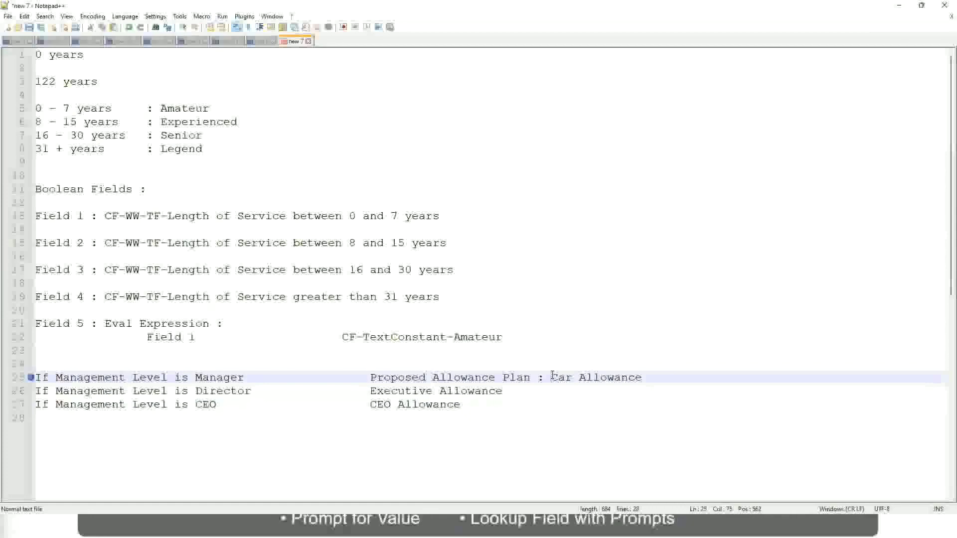
left_click_drag(551, 378, 643, 378)
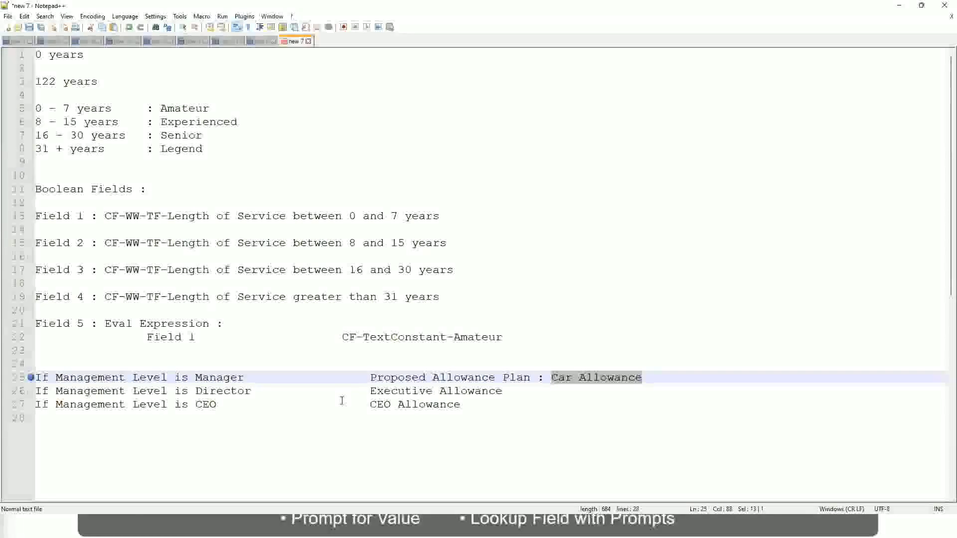
left_click(445, 377)
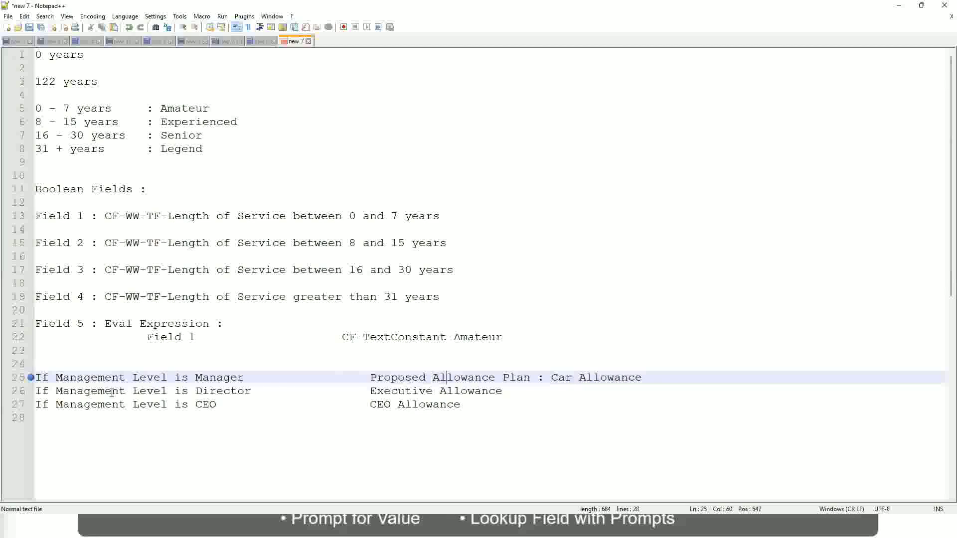
Step: Replace line 25's allowance value with 'Name of the First Line Manager'
left_click(195, 378)
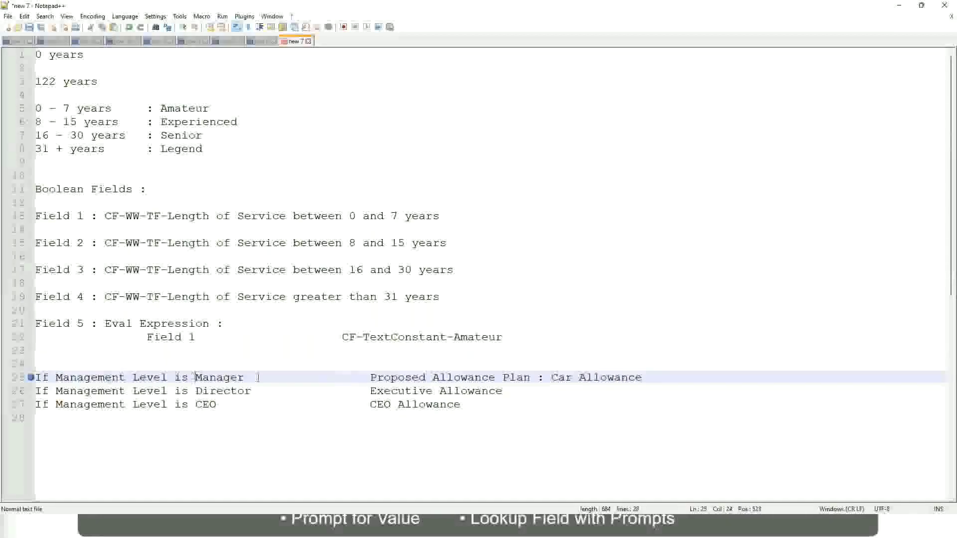
left_click_drag(369, 377, 656, 374)
type("Managers")
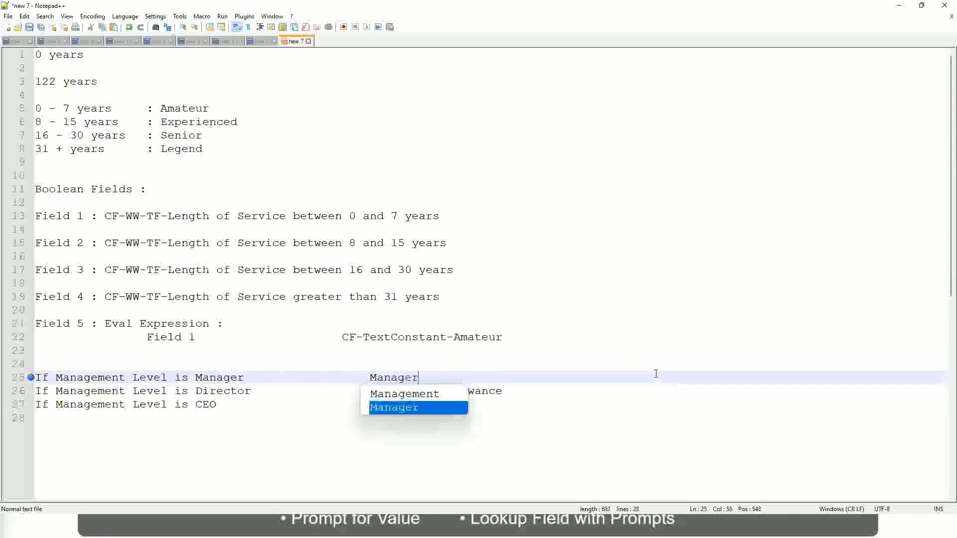
key("BackSpace")
key("BackSpace")
key("BackSpace")
key("BackSpace")
key("BackSpace")
key("BackSpace")
key("BackSpace")
key("BackSpace")
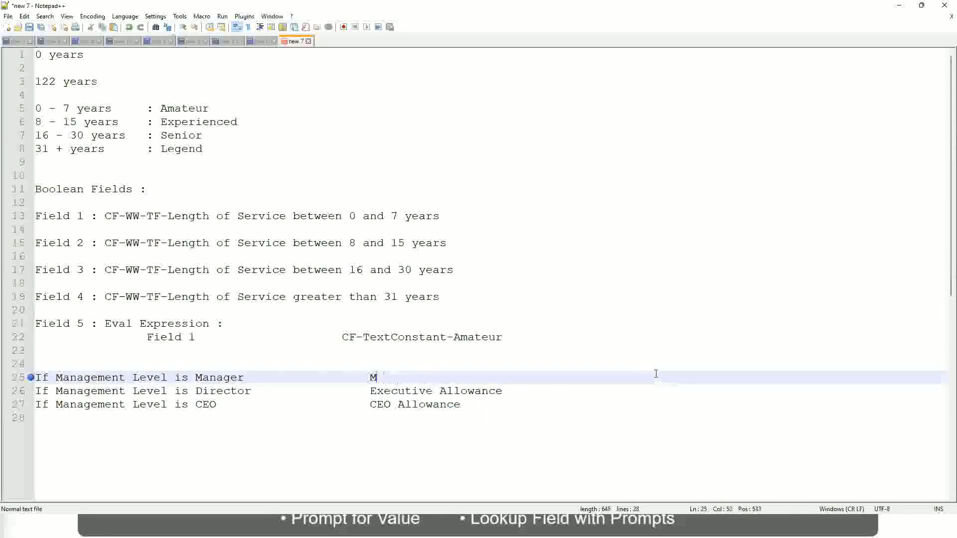
type("First Li")
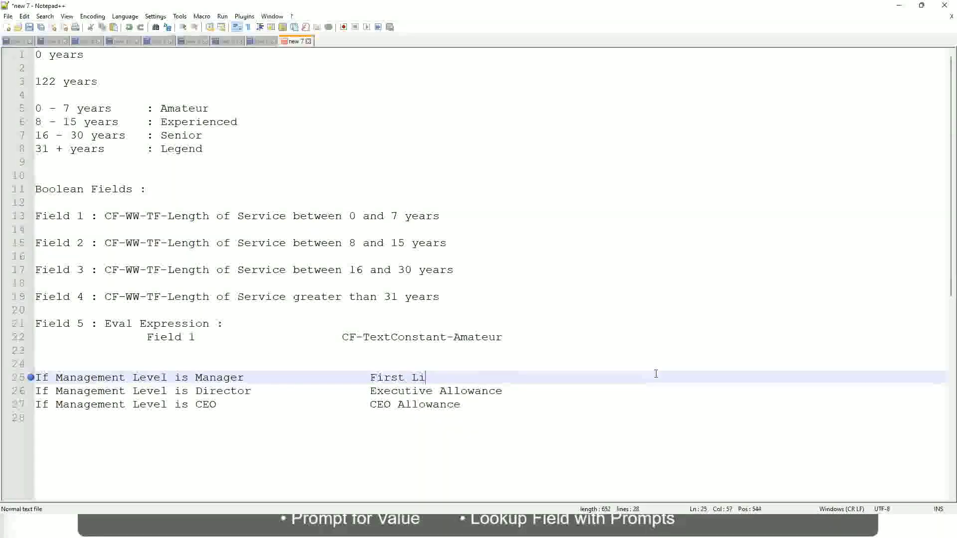
type("ne Manager")
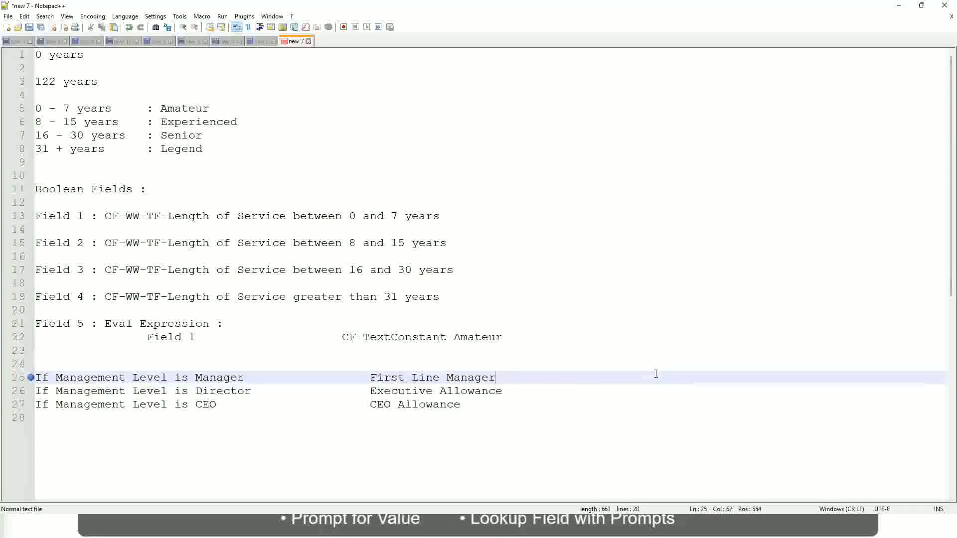
key("ctrl+Left")
key("ctrl+Left")
key("ctrl+Left")
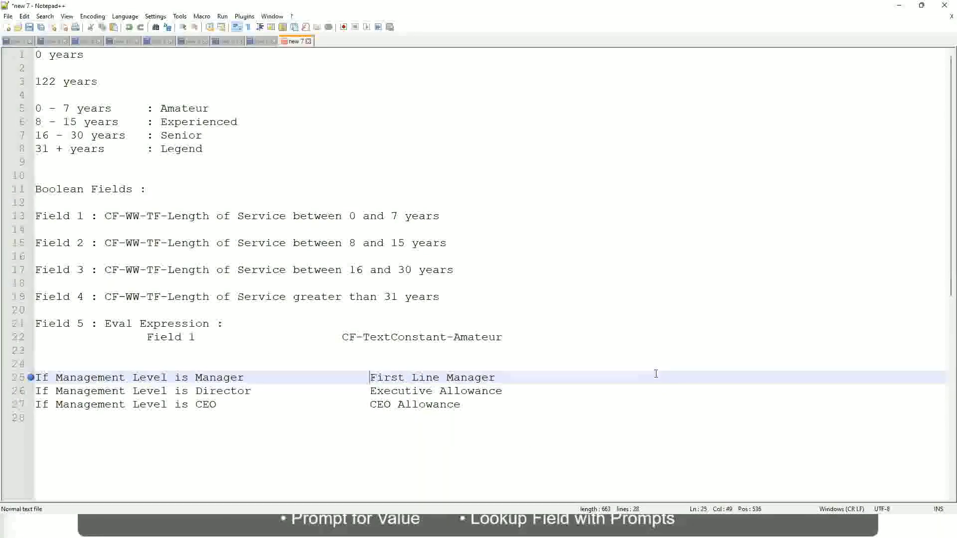
type("Name of the")
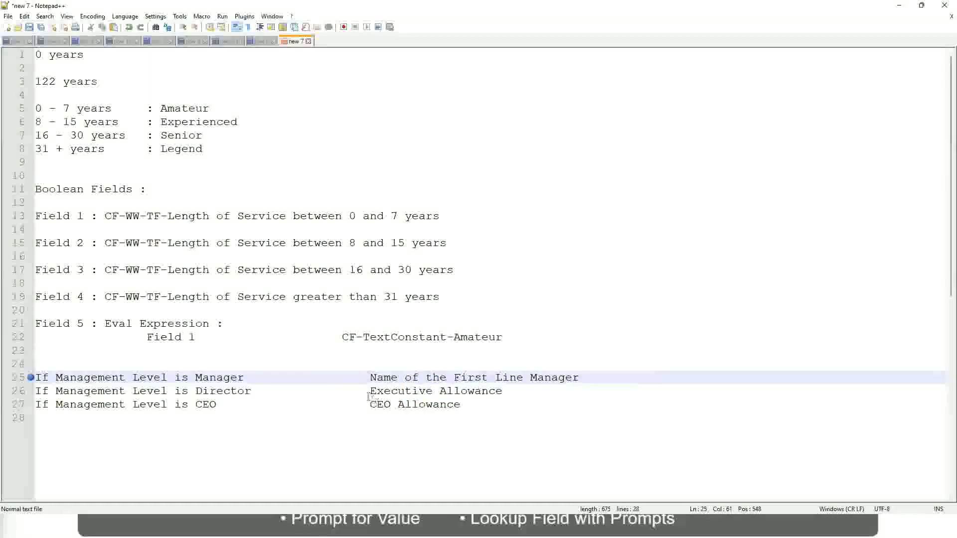
Step: Set line 26's value to 'Name of Manager' and change First to Second on line 25
left_click_drag(369, 391, 503, 391)
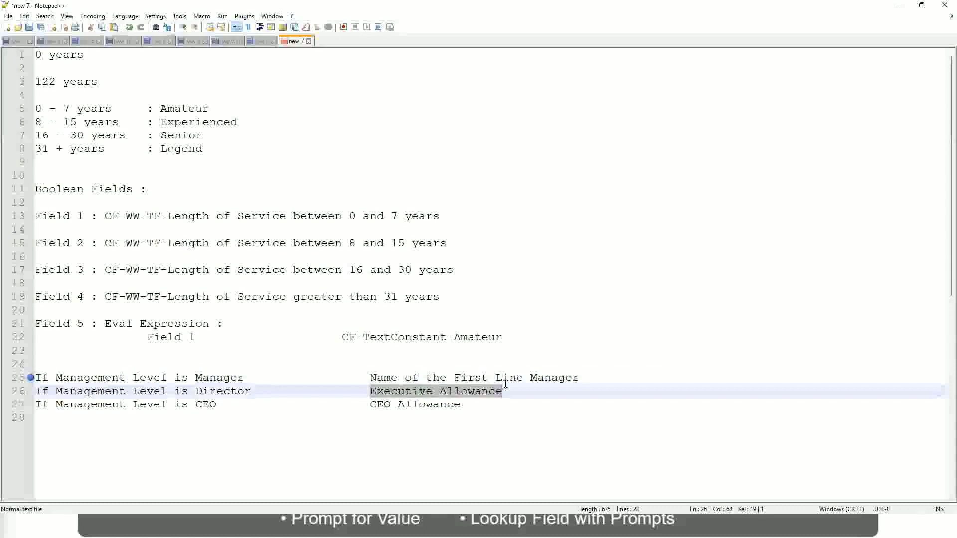
type("Name ")
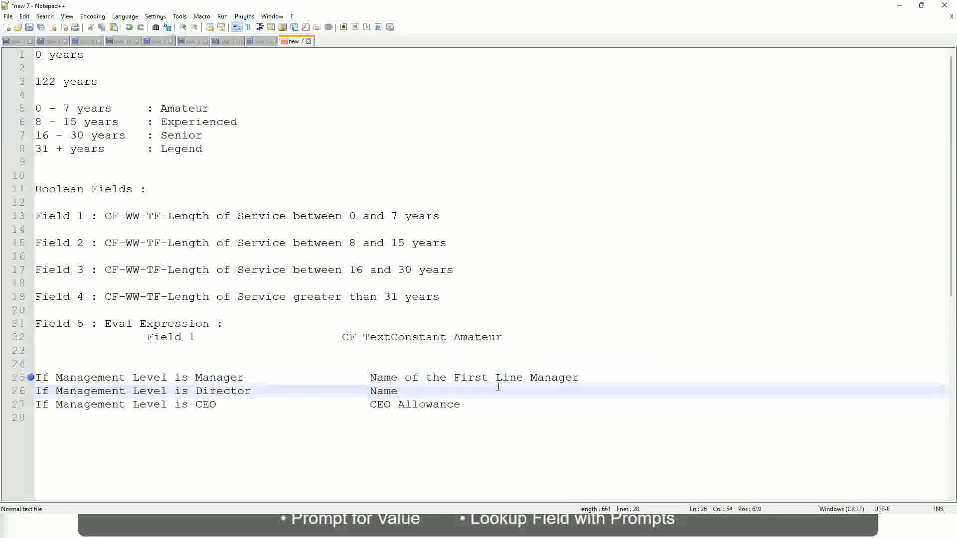
type("of ")
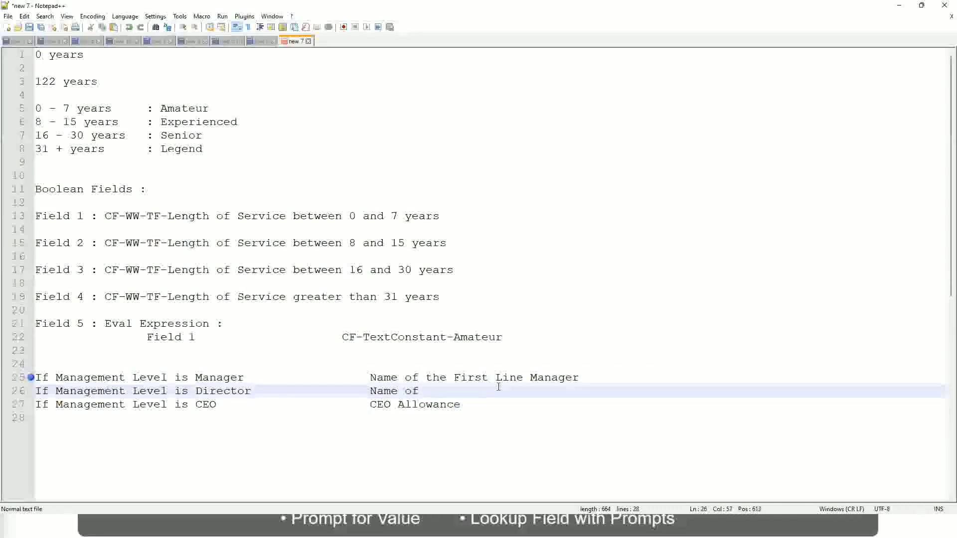
type("First")
key("BackSpace")
key("BackSpace")
key("BackSpace")
key("BackSpace")
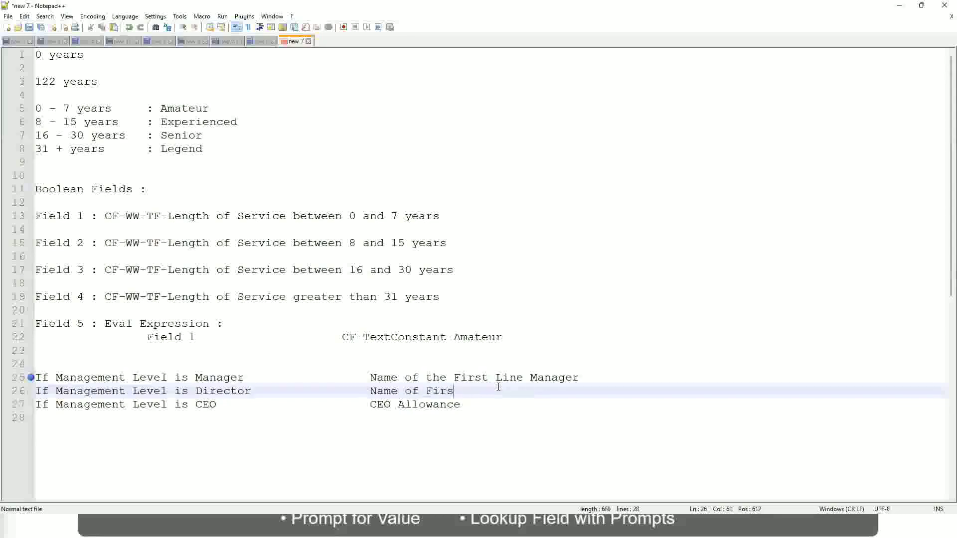
key("BackSpace")
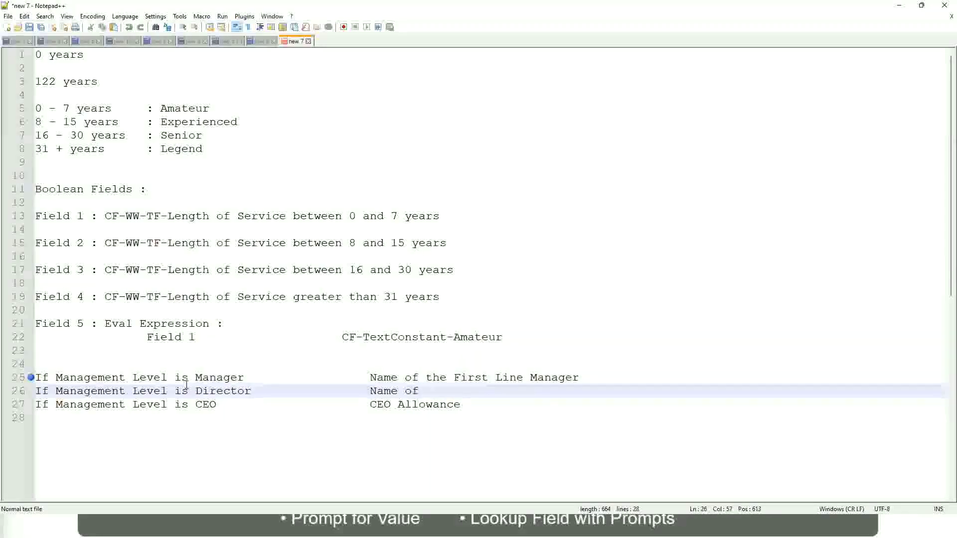
left_click(452, 378)
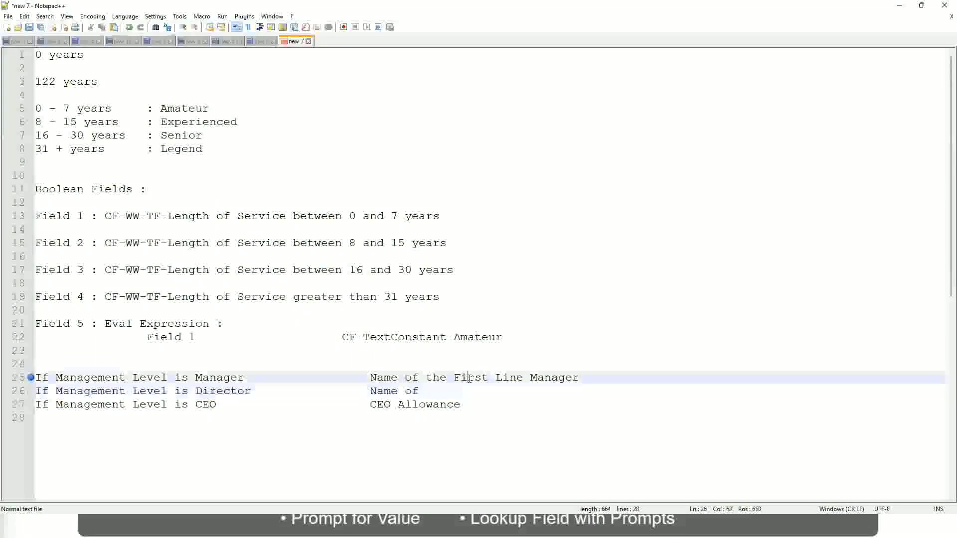
double_click(468, 377)
type("Second")
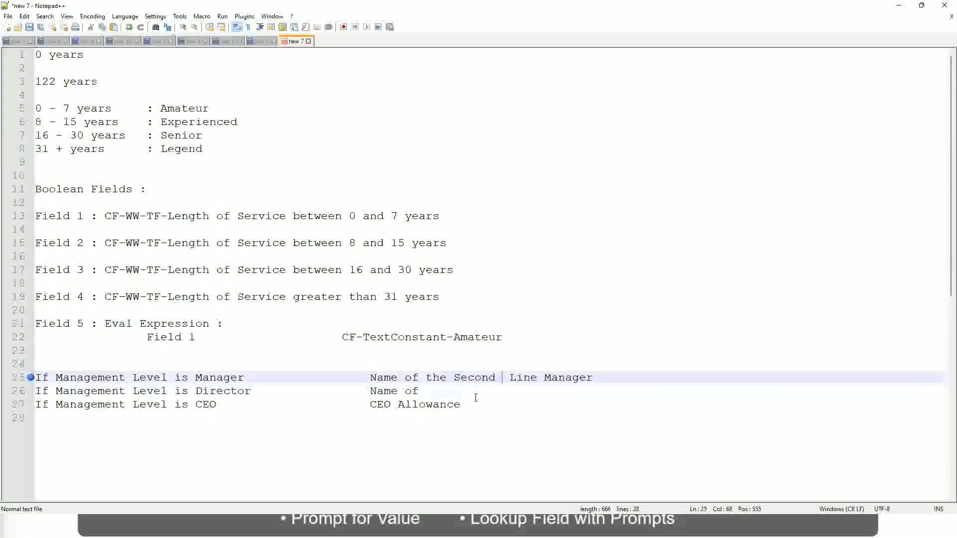
key("BackSpace")
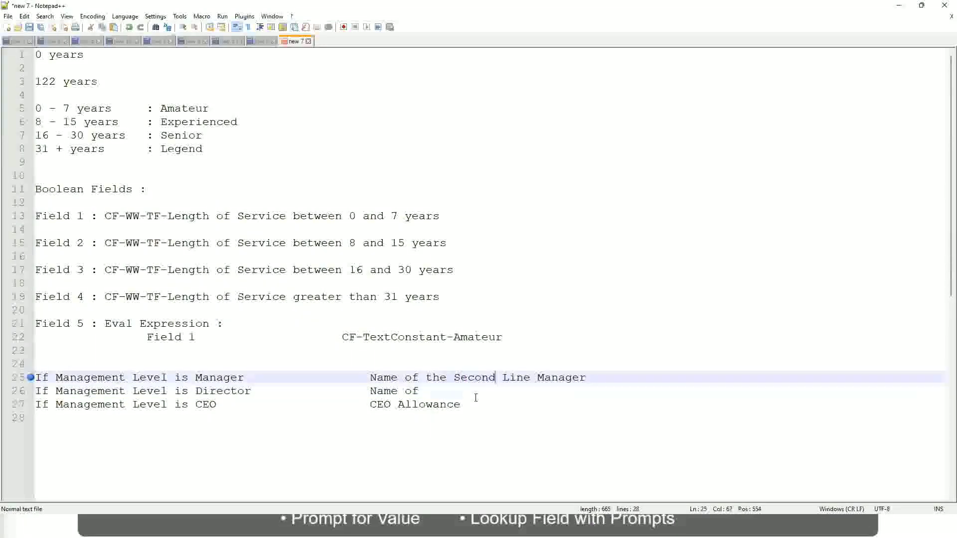
left_click(433, 391)
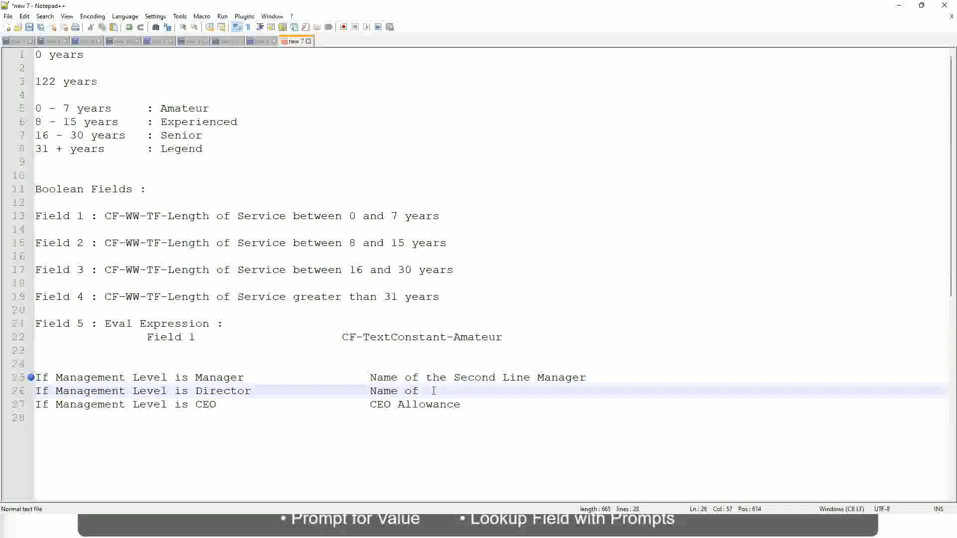
type("Manager")
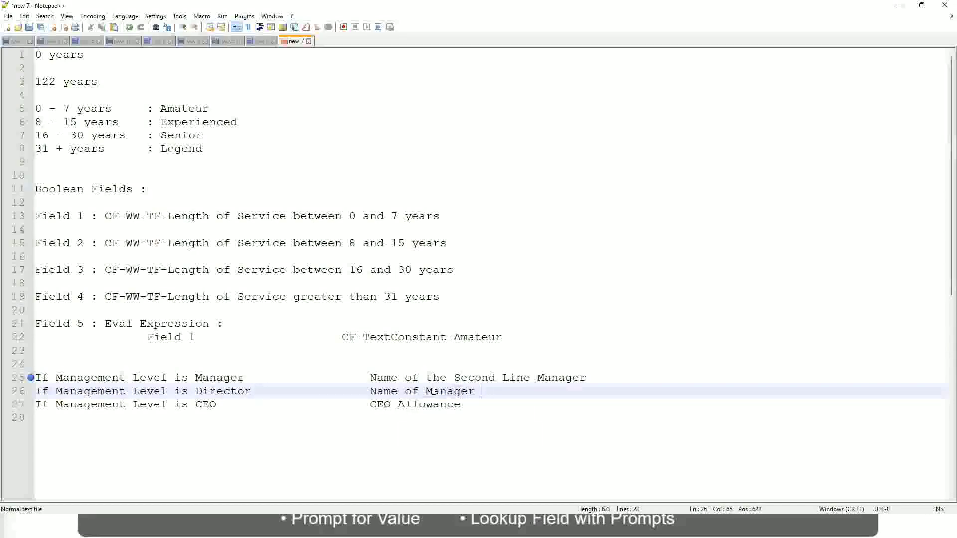
Step: Replace line 27's CEO Allowance with 'name of CEO/Himself/Herself'
left_click(204, 404)
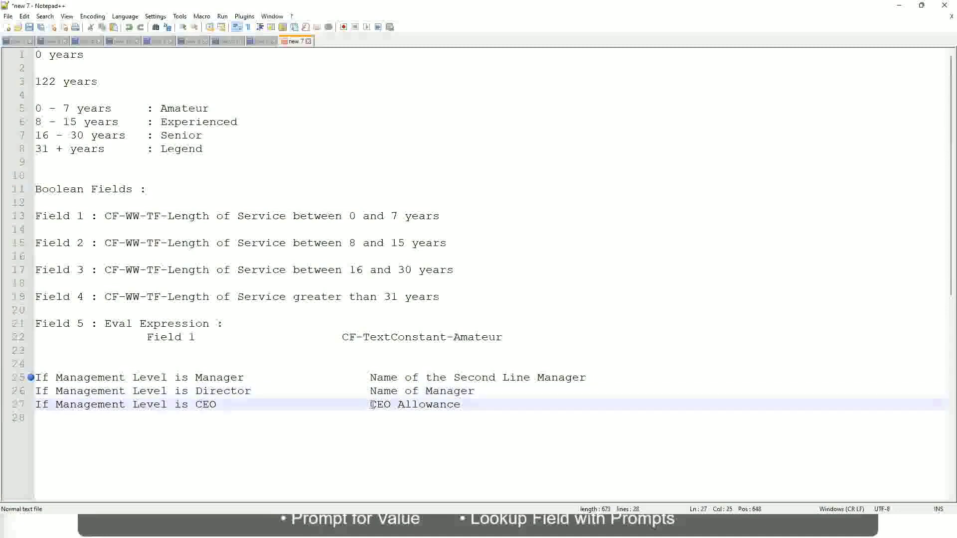
left_click_drag(370, 404, 473, 404)
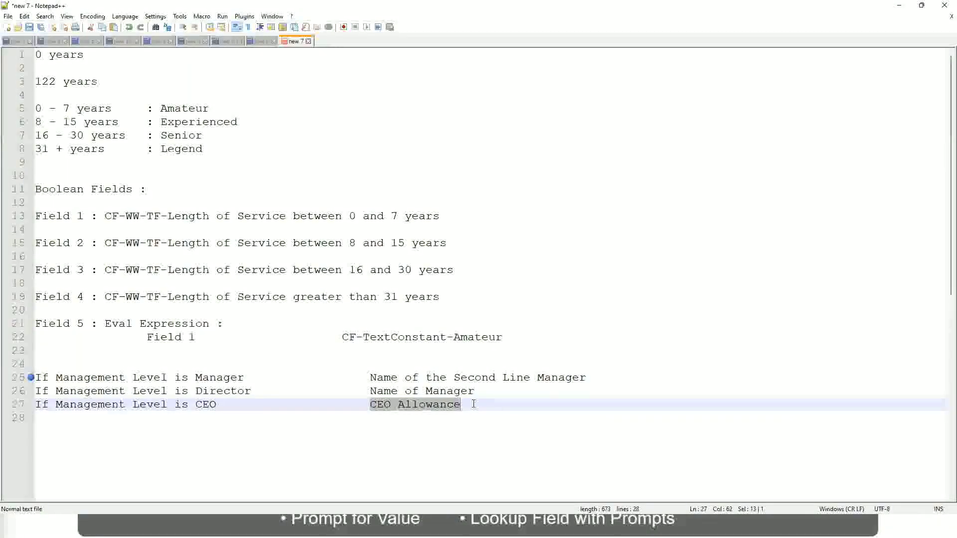
type("name of CEO")
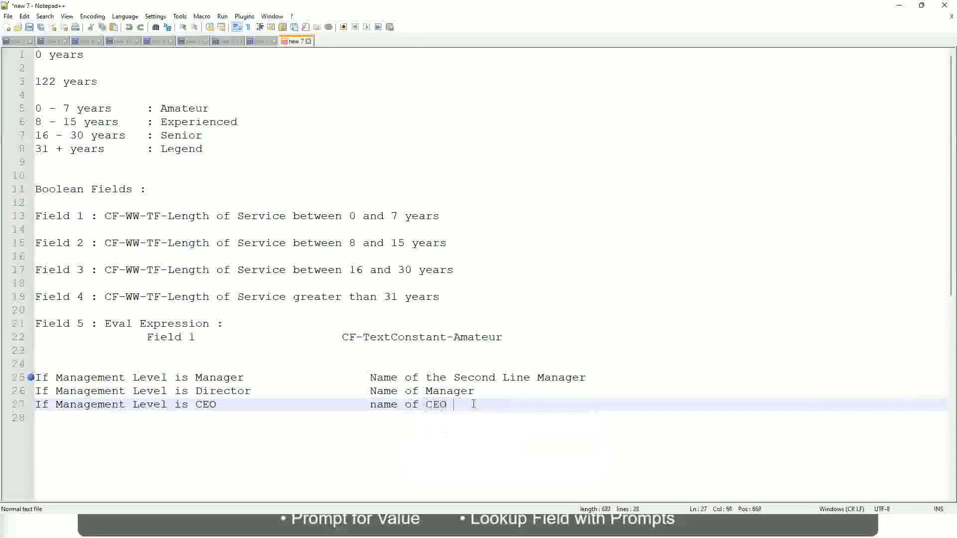
key("BackSpace")
type("/Himse")
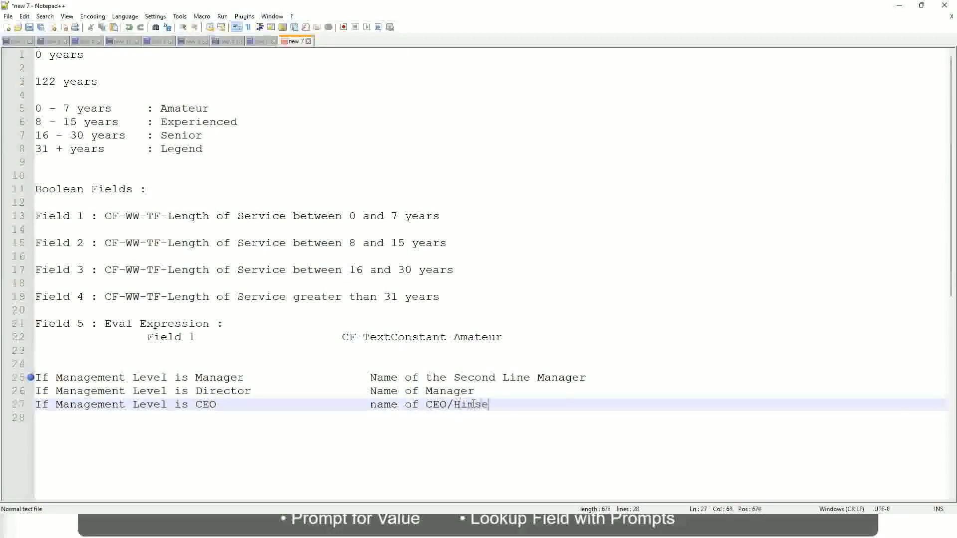
type("lf/Herself")
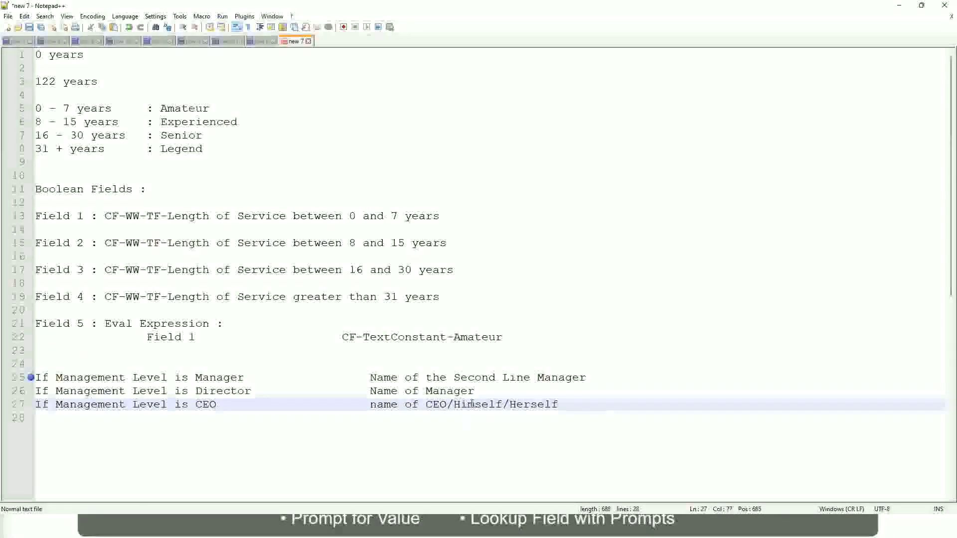
Step: Review the Manager, Director and CEO mappings, then select lines 25–27
left_click(350, 405)
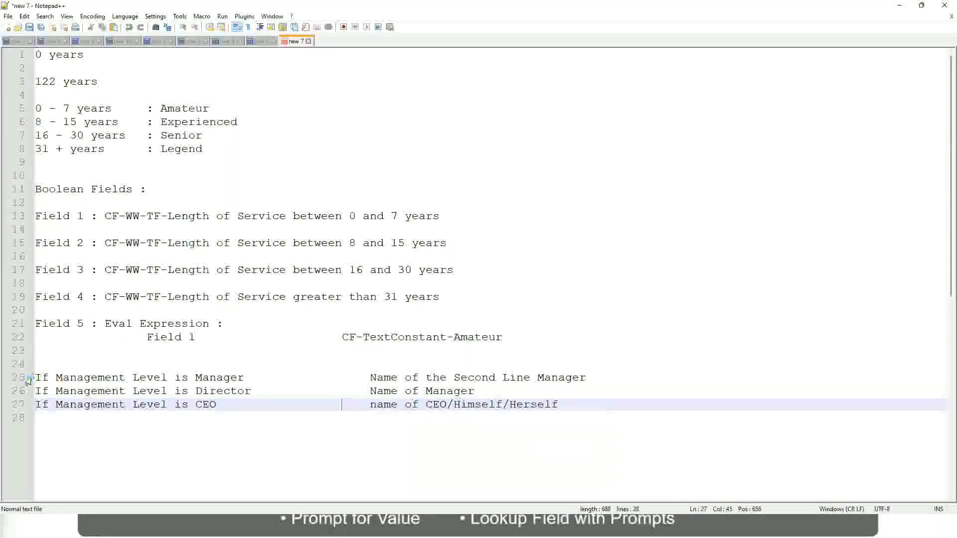
left_click(104, 379)
left_click(222, 378)
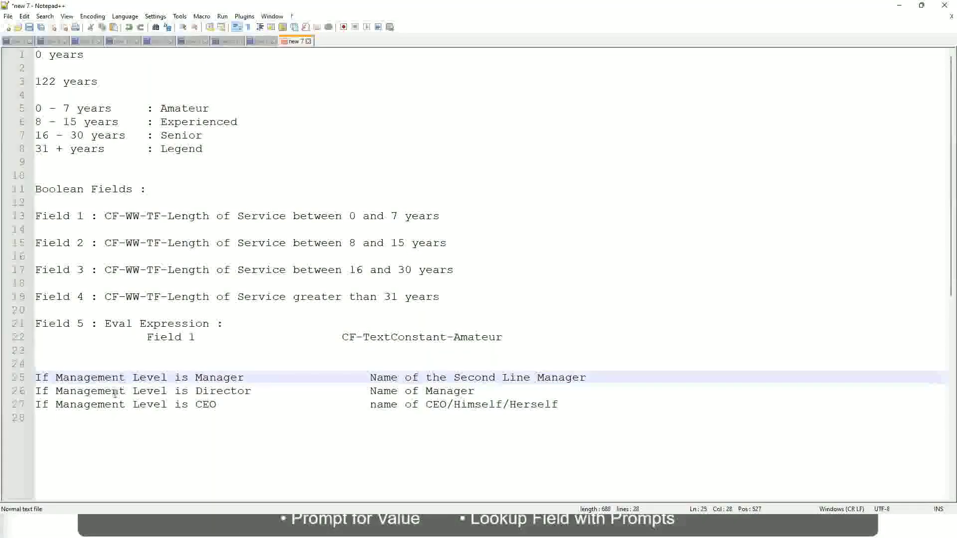
left_click(195, 390)
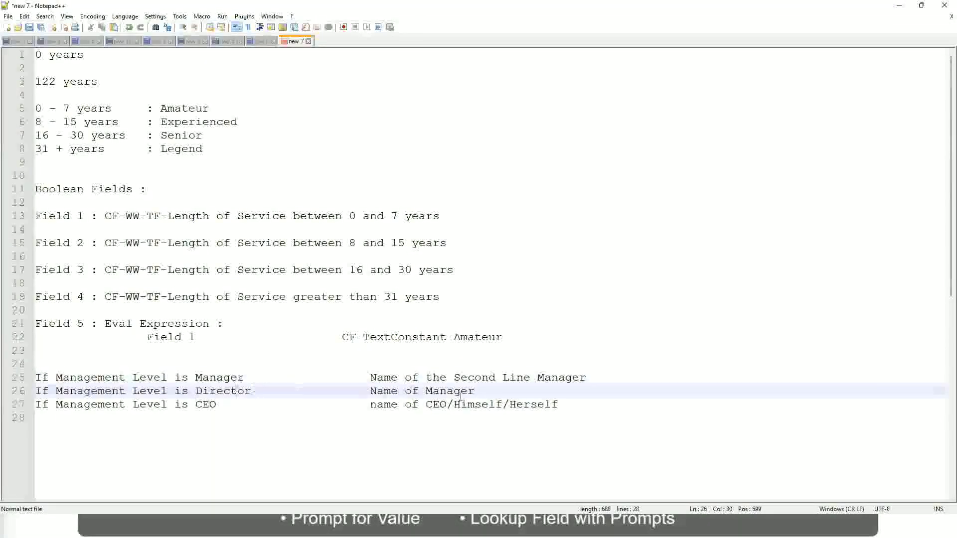
left_click(476, 391)
left_click(214, 392)
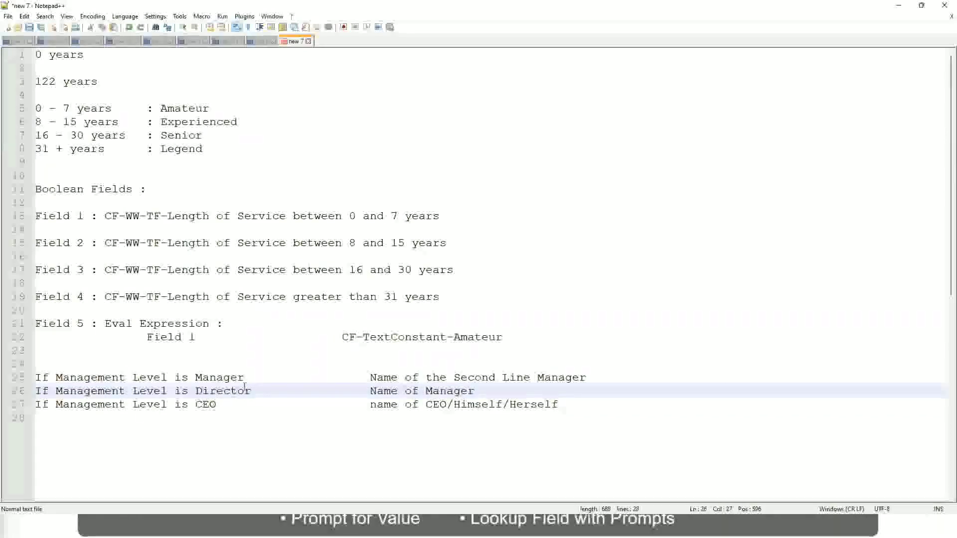
left_click(206, 406)
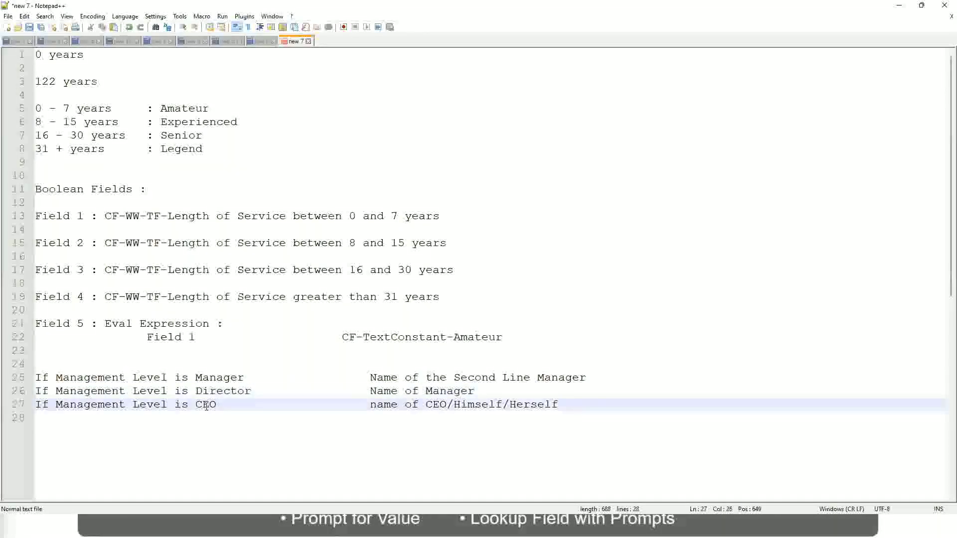
left_click(446, 405)
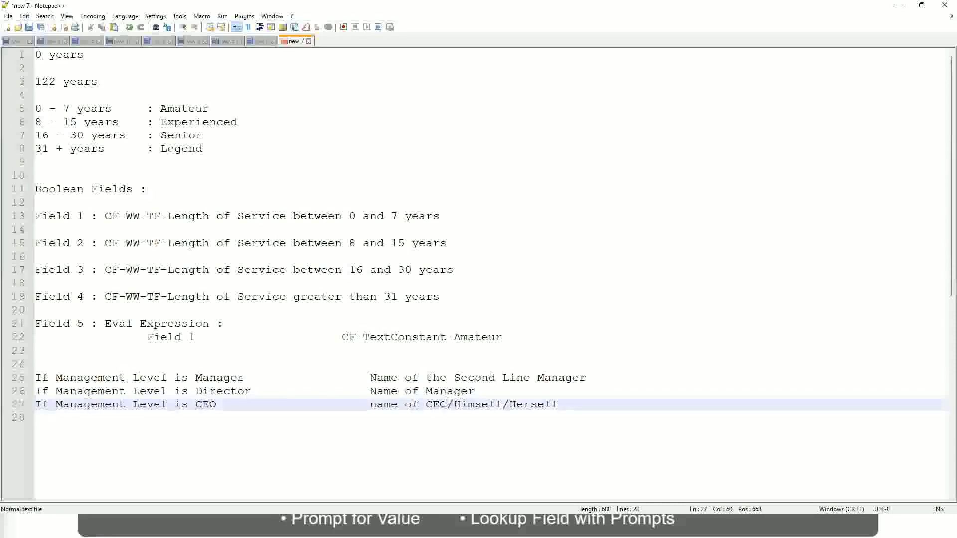
key("End")
left_click_drag(568, 404, 35, 377)
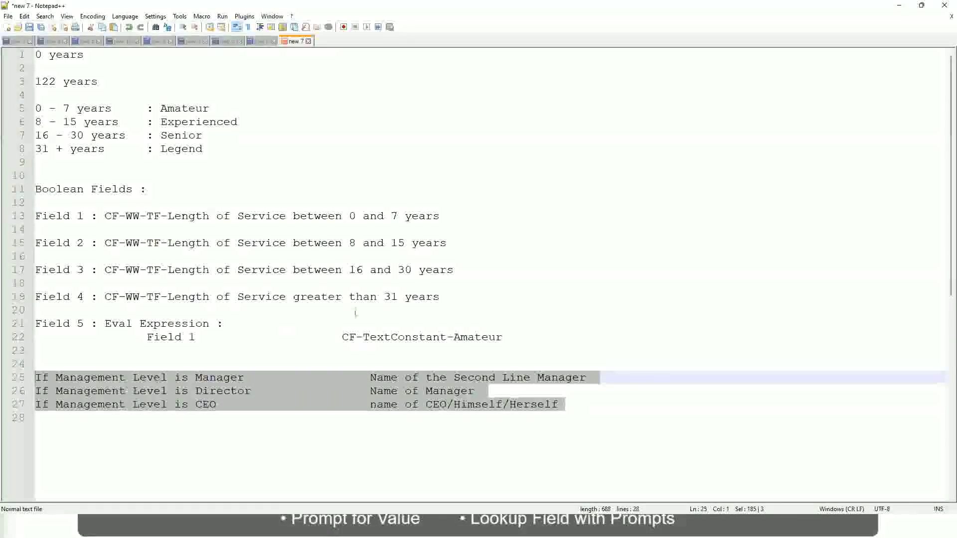
left_click(404, 377)
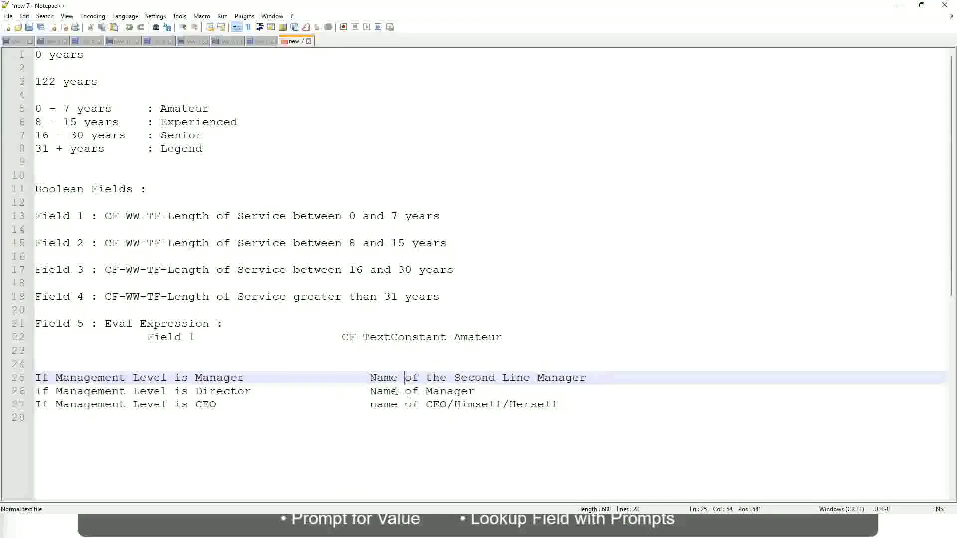
left_click_drag(370, 377, 587, 377)
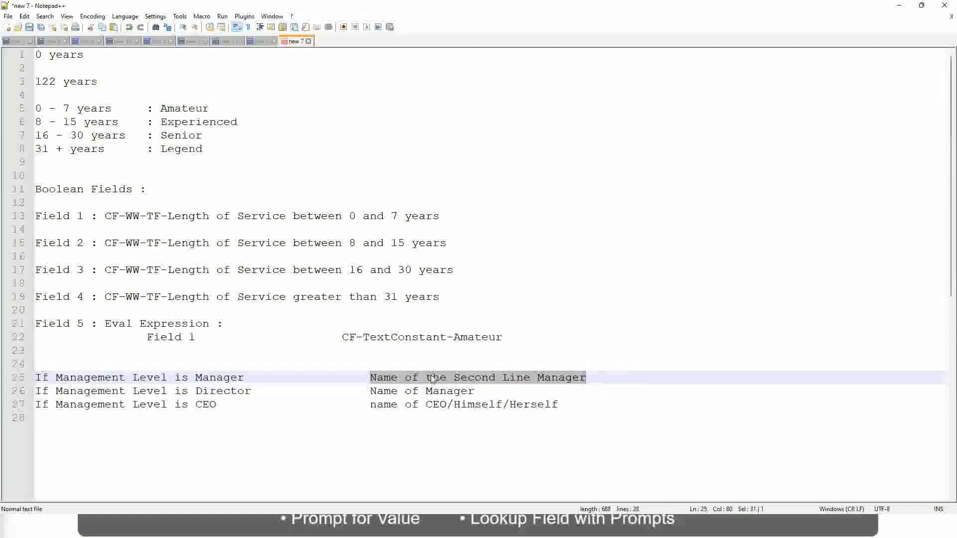
key("Right")
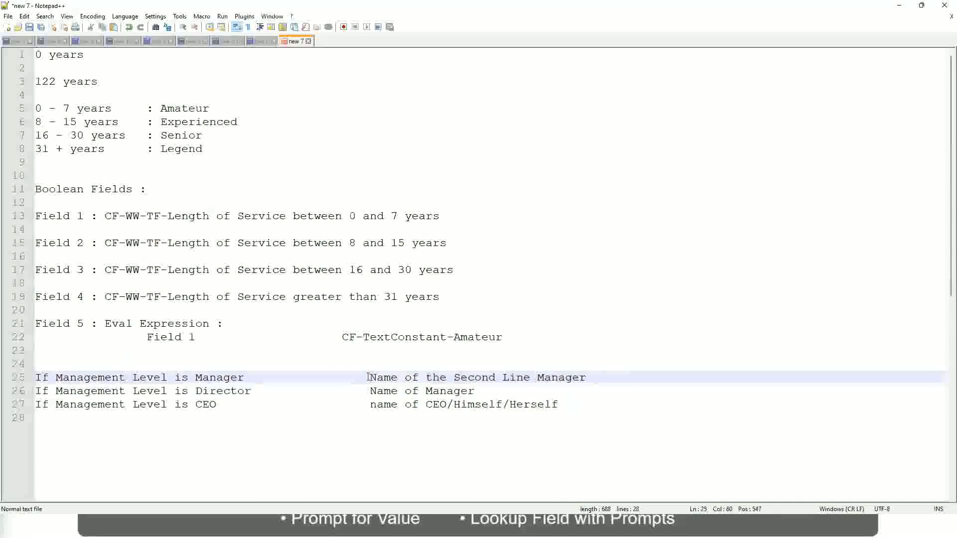
left_click_drag(368, 377, 589, 376)
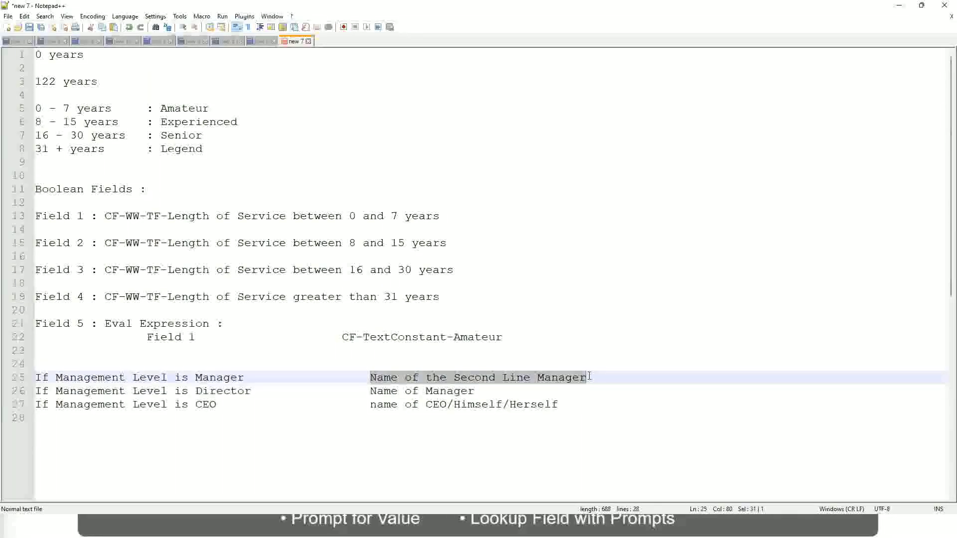
left_click(490, 382)
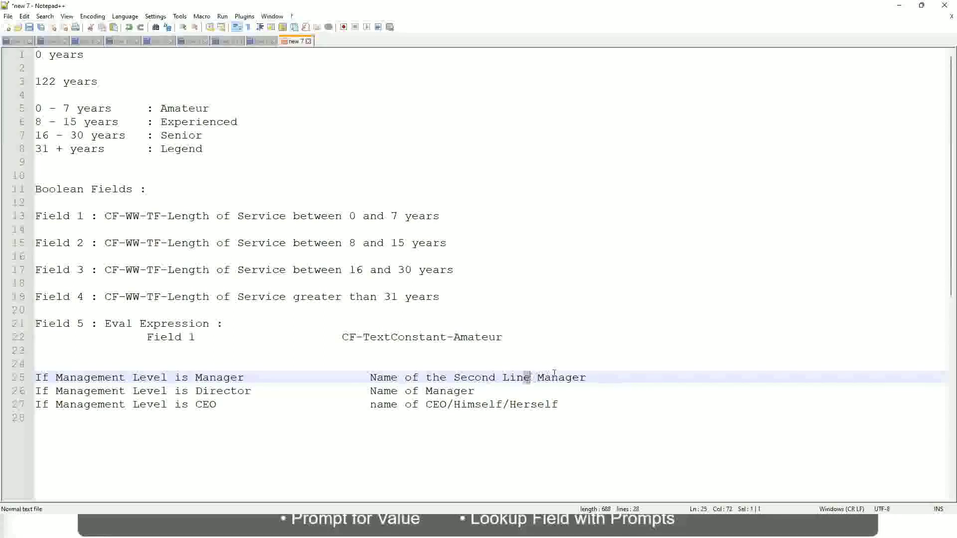
left_click(600, 378)
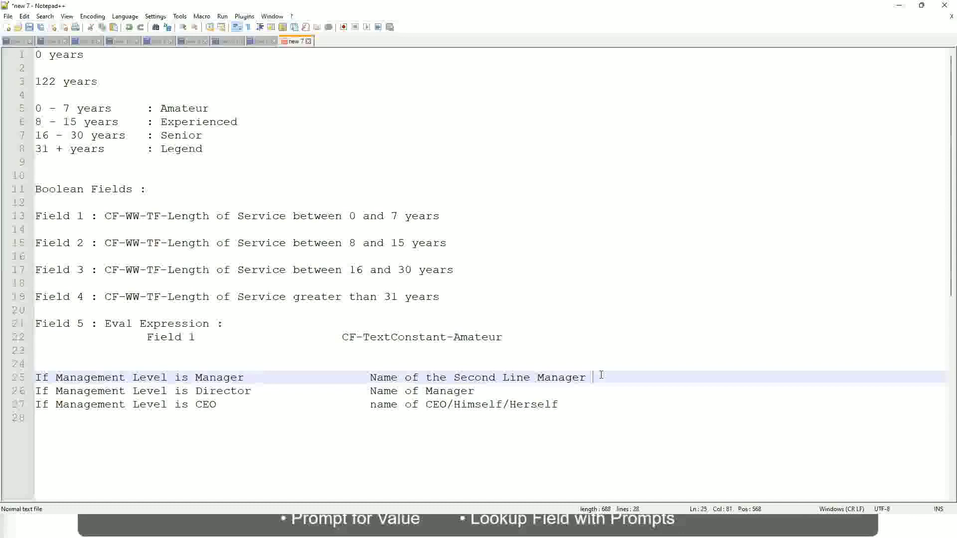
left_click(566, 377)
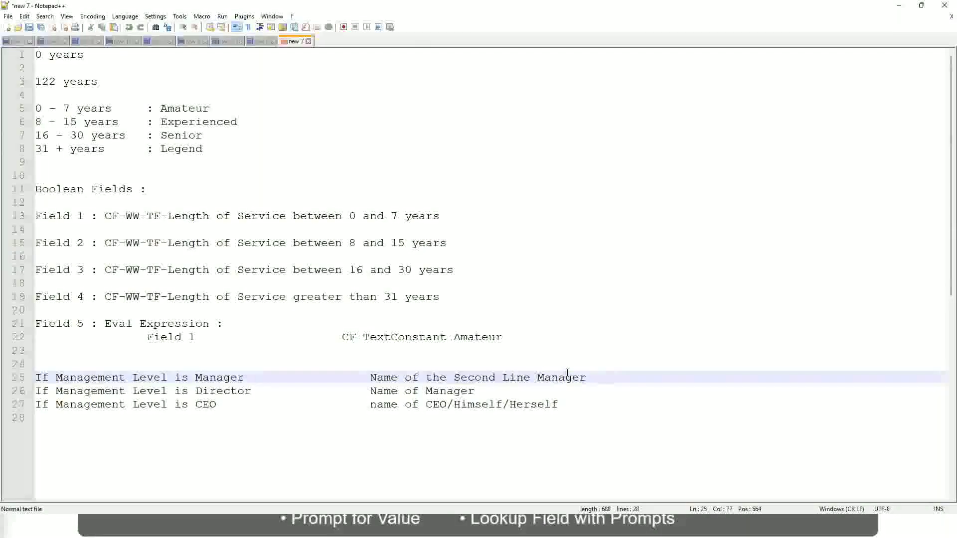
double_click(190, 110)
double_click(184, 123)
left_click(183, 136)
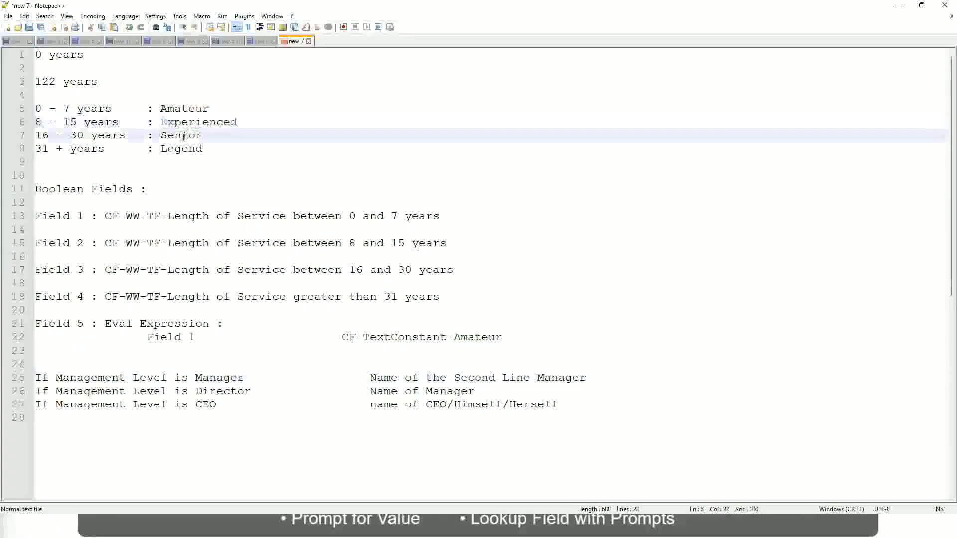
double_click(182, 148)
left_click(219, 143)
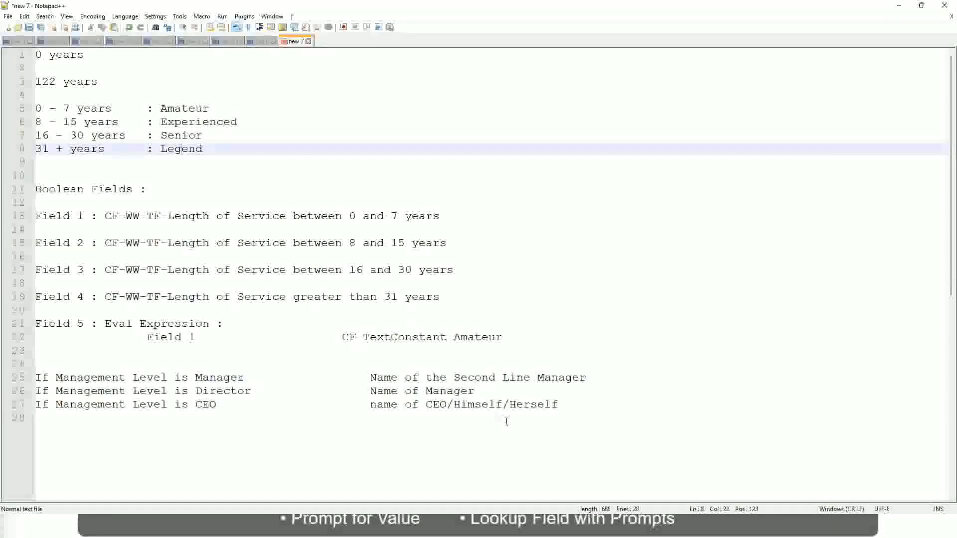
left_click(489, 405)
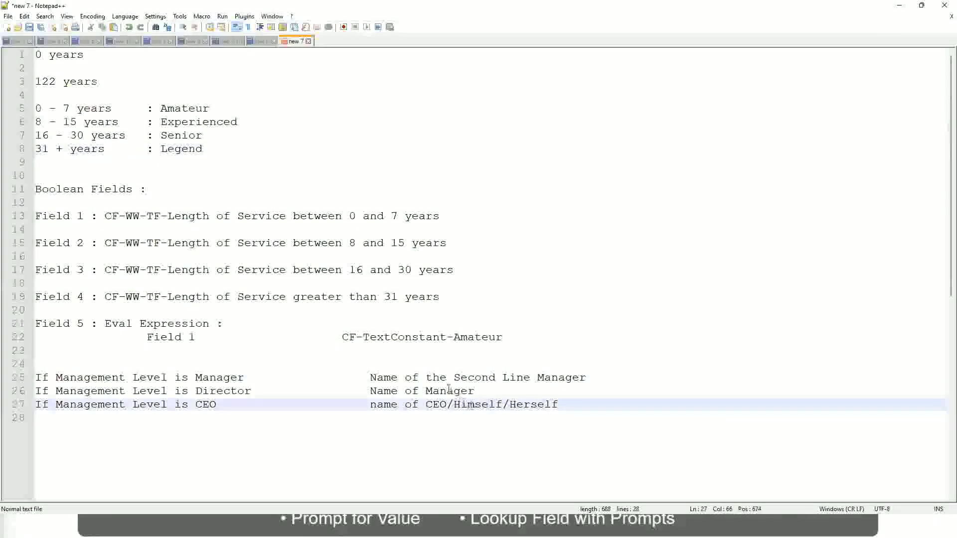
left_click(459, 379)
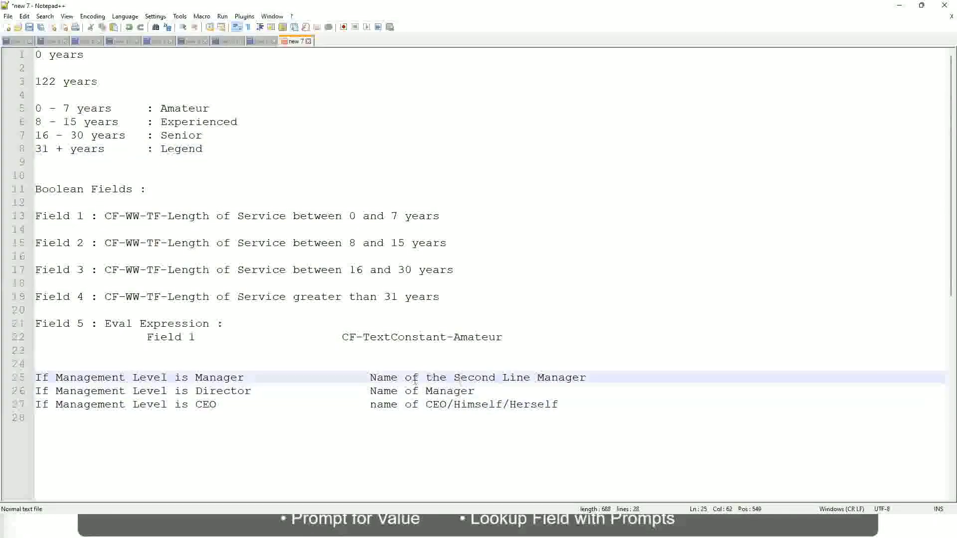
left_click(260, 396)
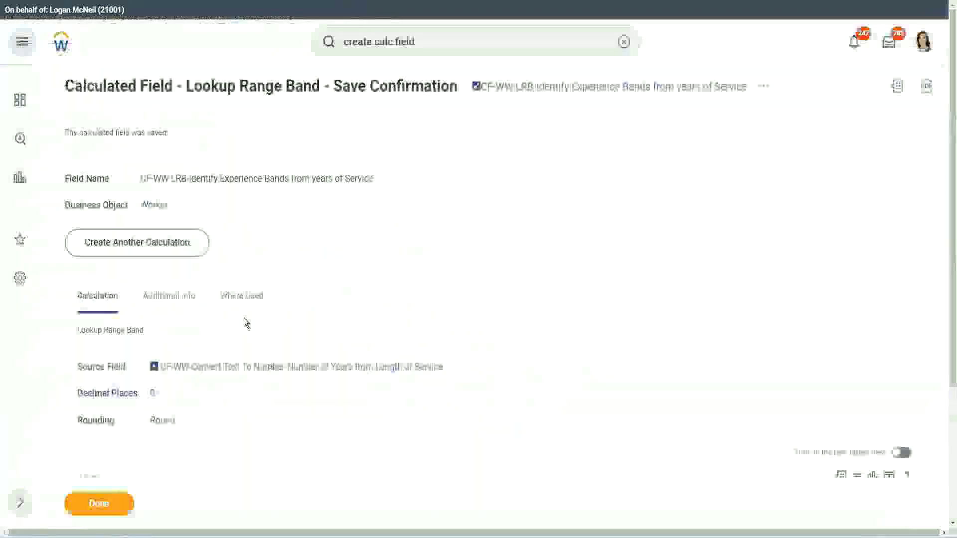
scroll(243, 320, "down", 4)
Step: Copy the saved calculated field's name as text and finish with the field
scroll(370, 195, "up", 4)
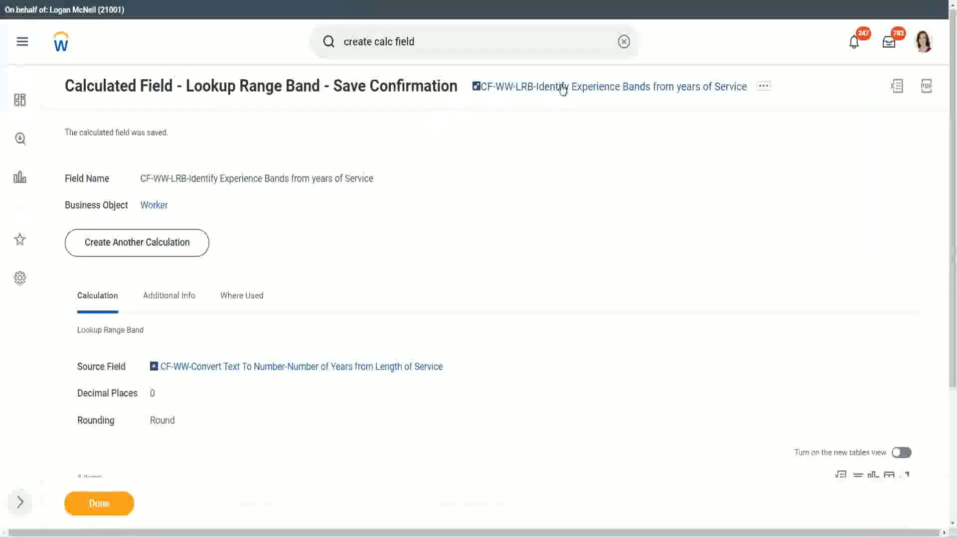
right_click(564, 92)
left_click(587, 145)
left_click(93, 506)
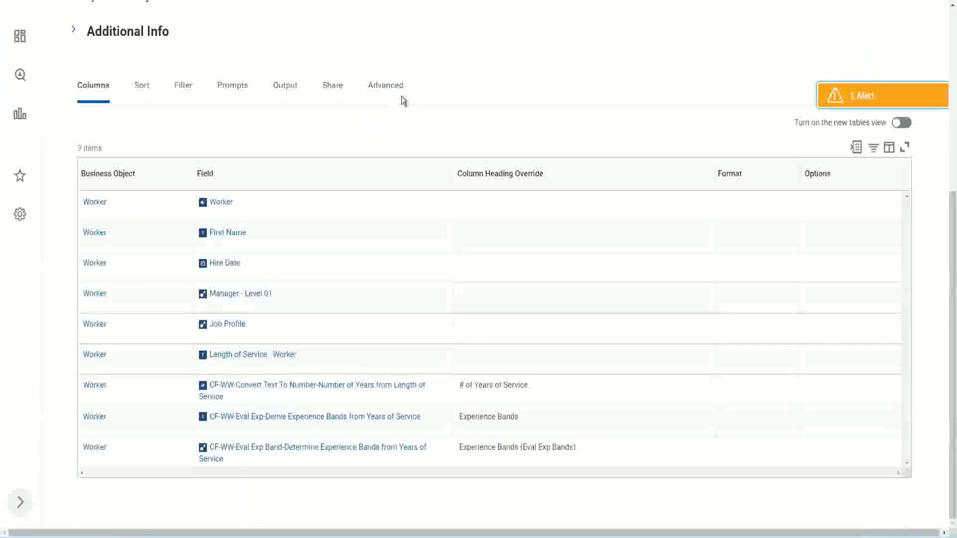
Step: Open the WW Employee Details custom report for editing
scroll(414, 131, "up", 5)
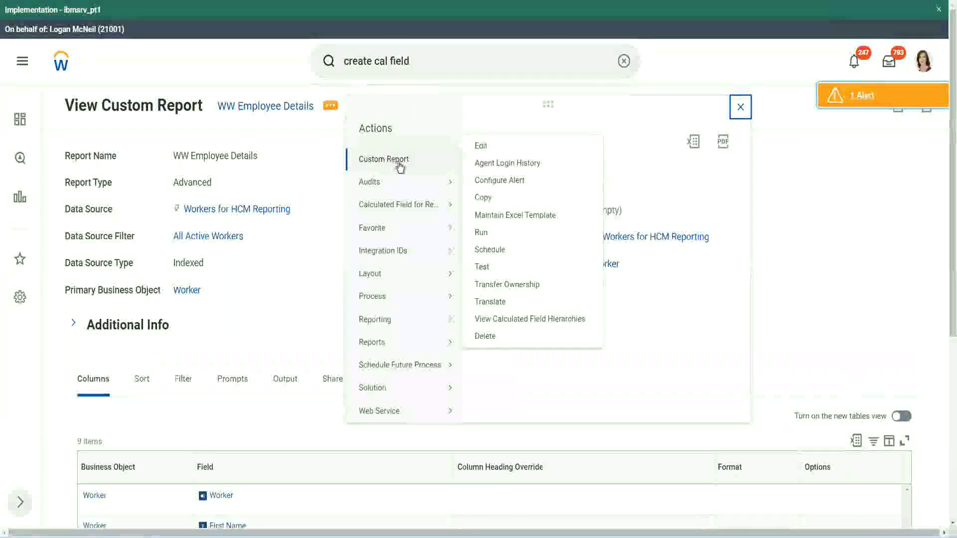
left_click(485, 145)
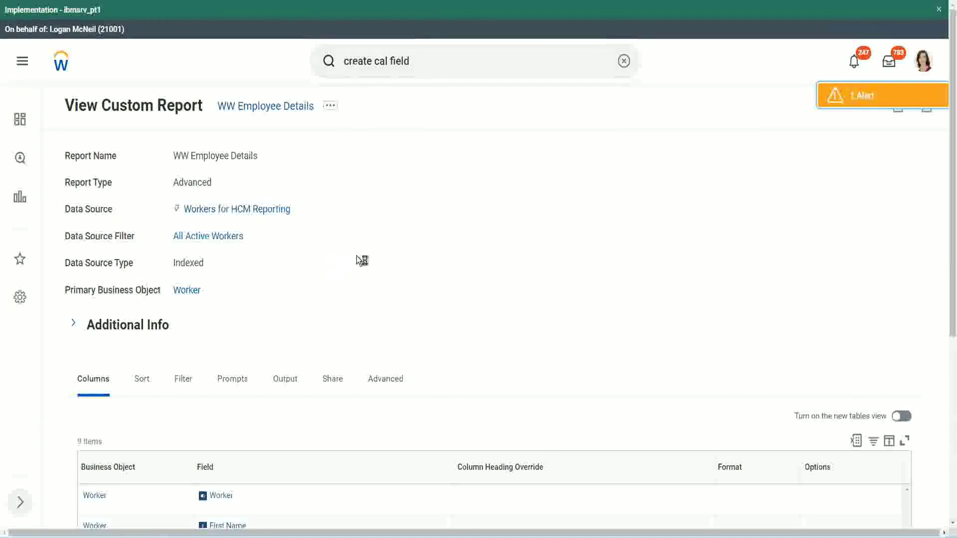
scroll(363, 256, "down", 5)
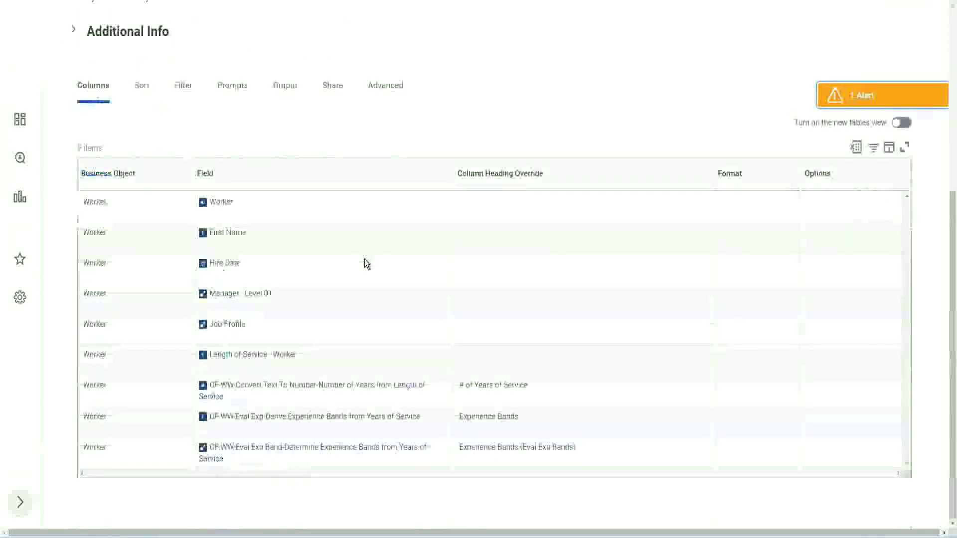
Step: Add a column for CF-WW-LRB-Identify Experience Bands from years of Service, headed 'Experience Bands (LRB)'
scroll(360, 279, "down", 10)
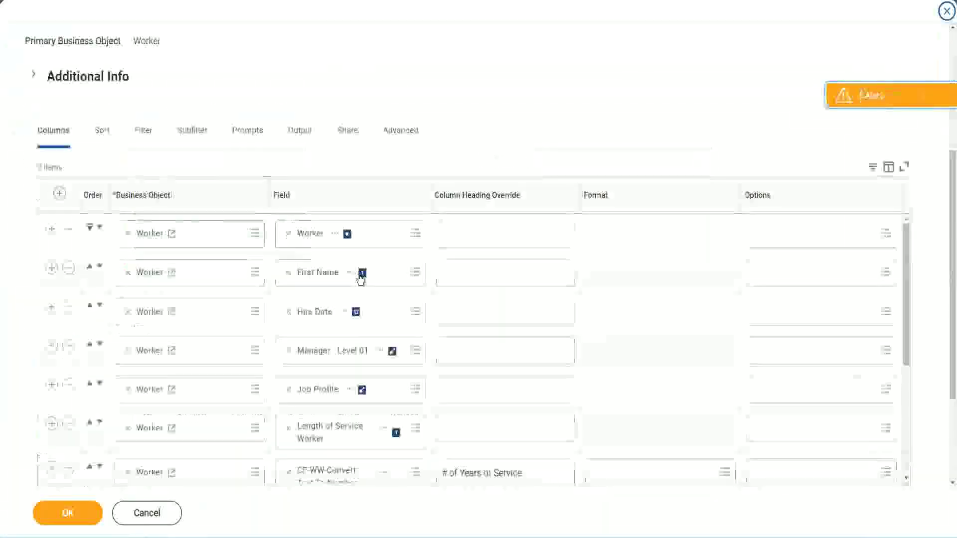
scroll(123, 303, "down", 3)
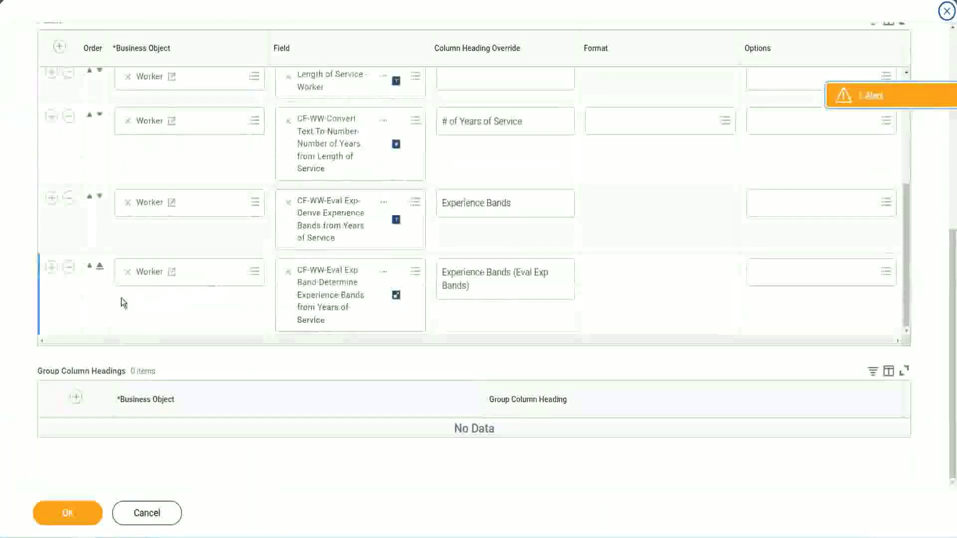
left_click(51, 268)
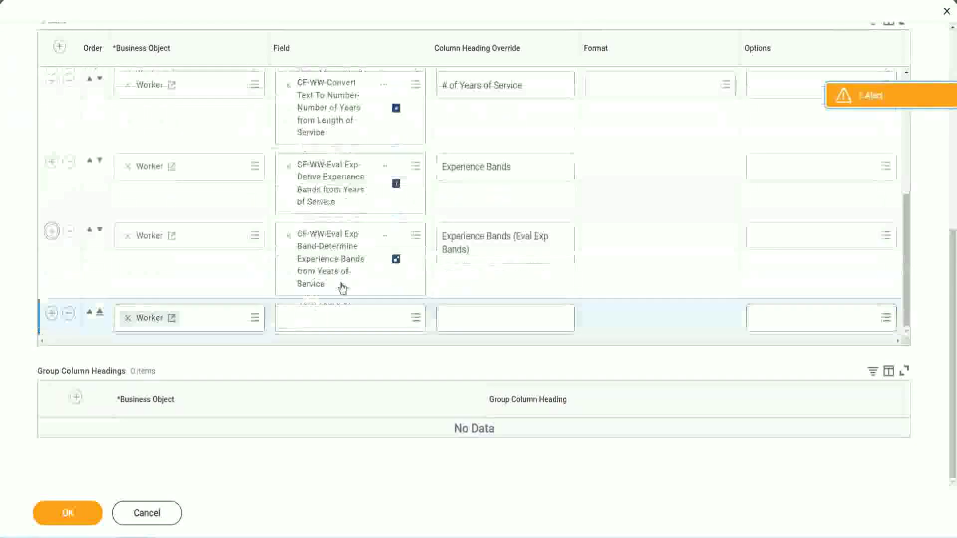
left_click(326, 318)
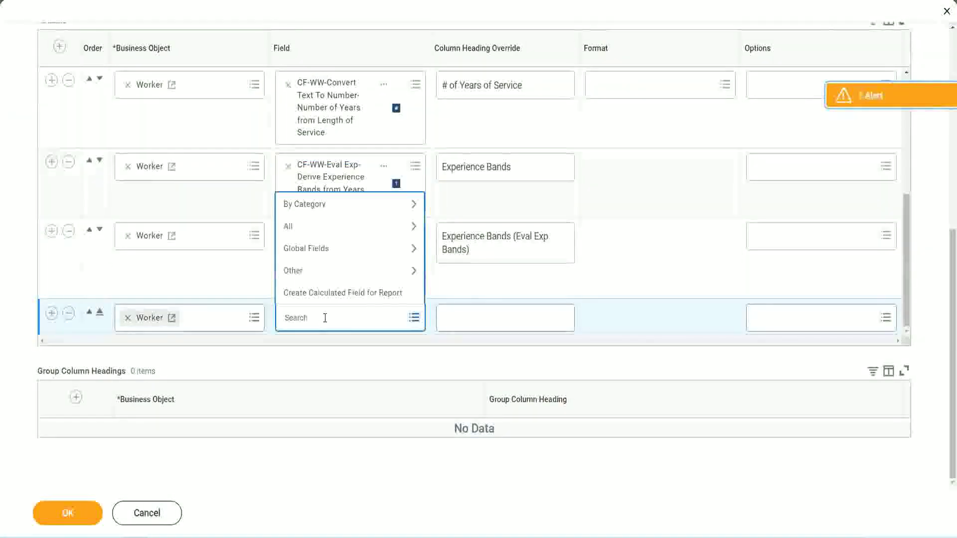
key("ctrl+v")
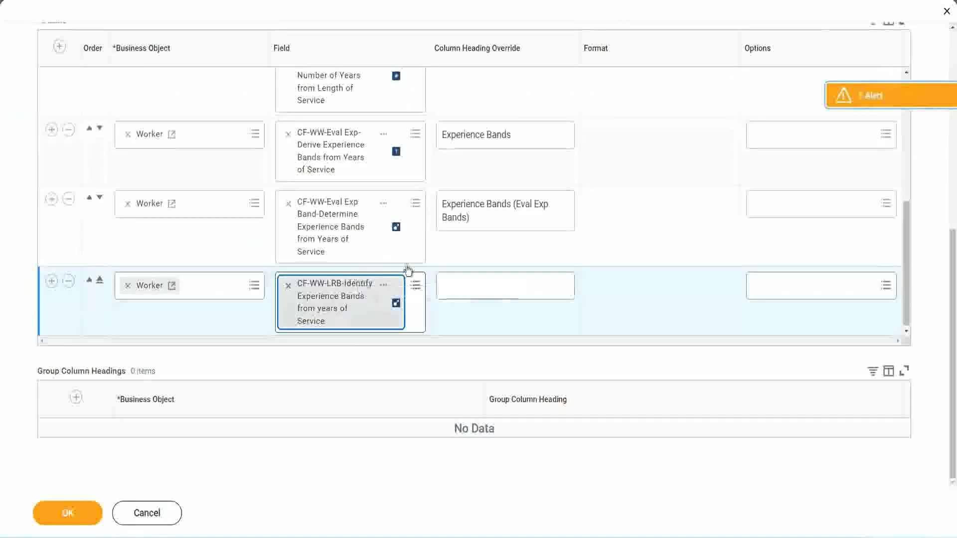
left_click(477, 291)
type("Ex")
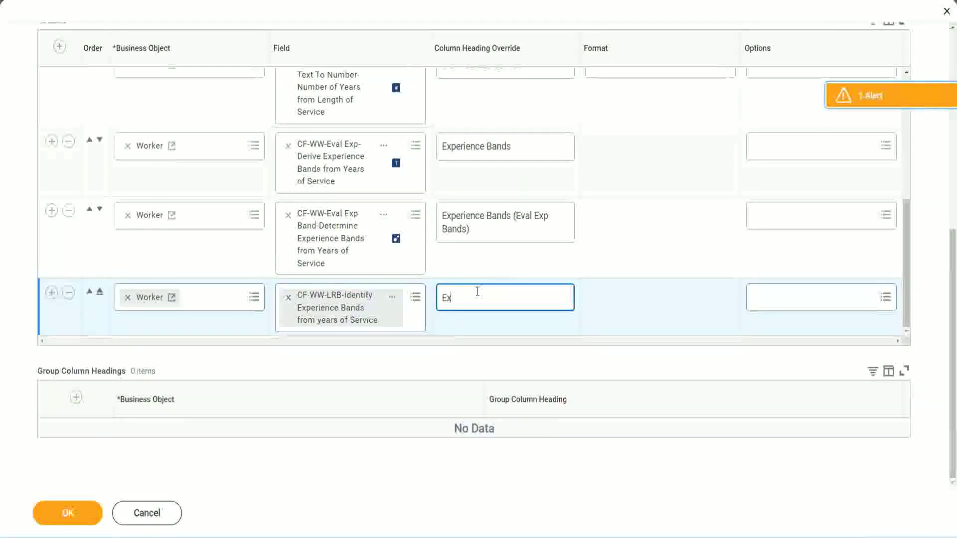
type("pernenc")
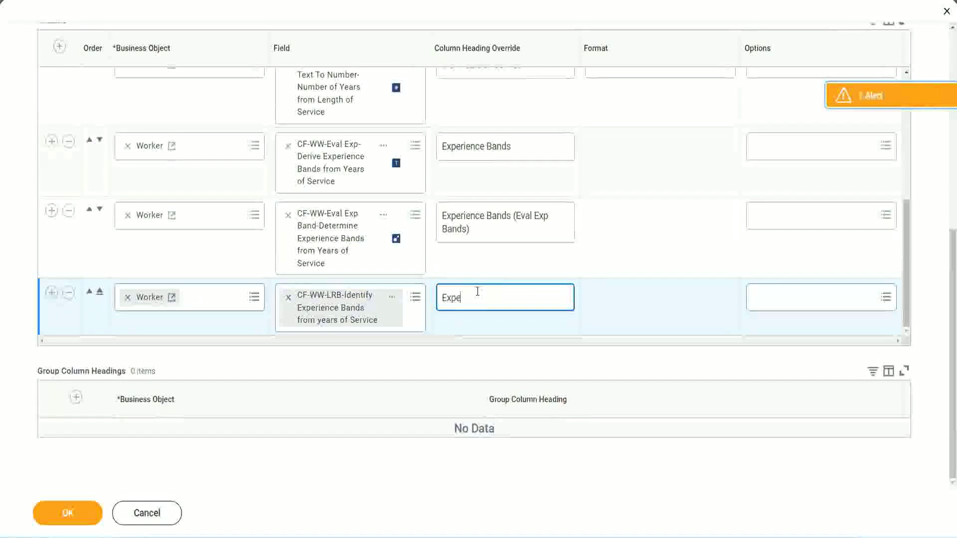
key("BackSpace")
key("BackSpace")
key("BackSpace")
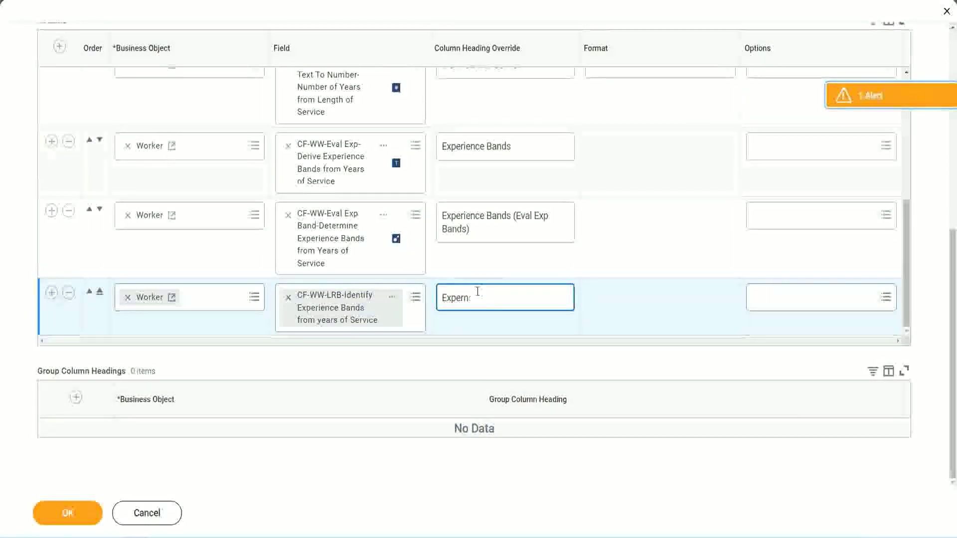
type("ience Ban")
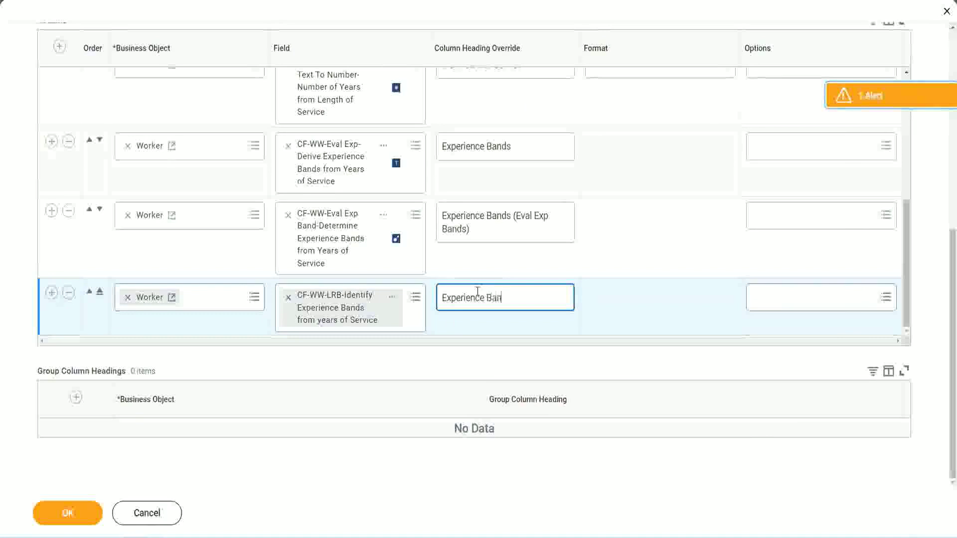
type("ds (L")
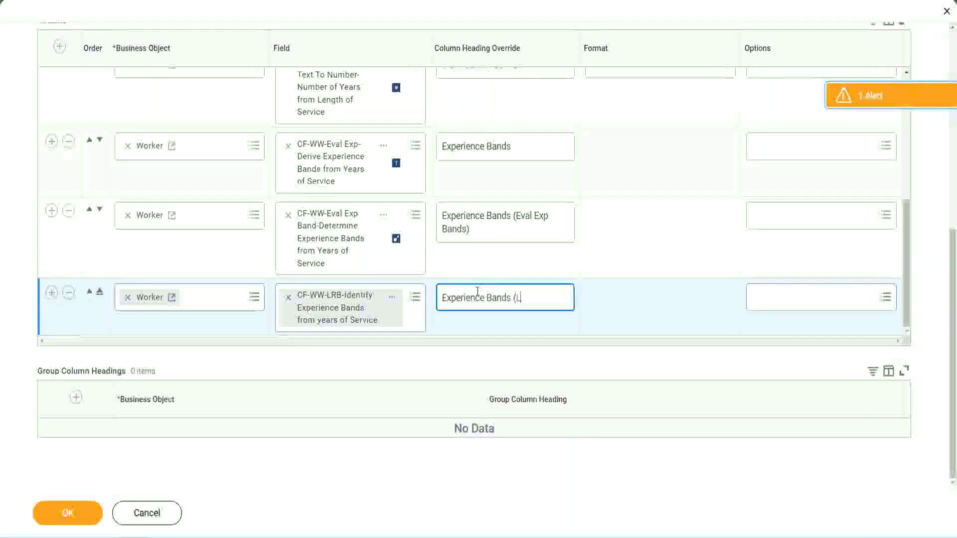
type("RB)")
Step: Save the report and run it without prompts, listing 347 workers
left_click(85, 523)
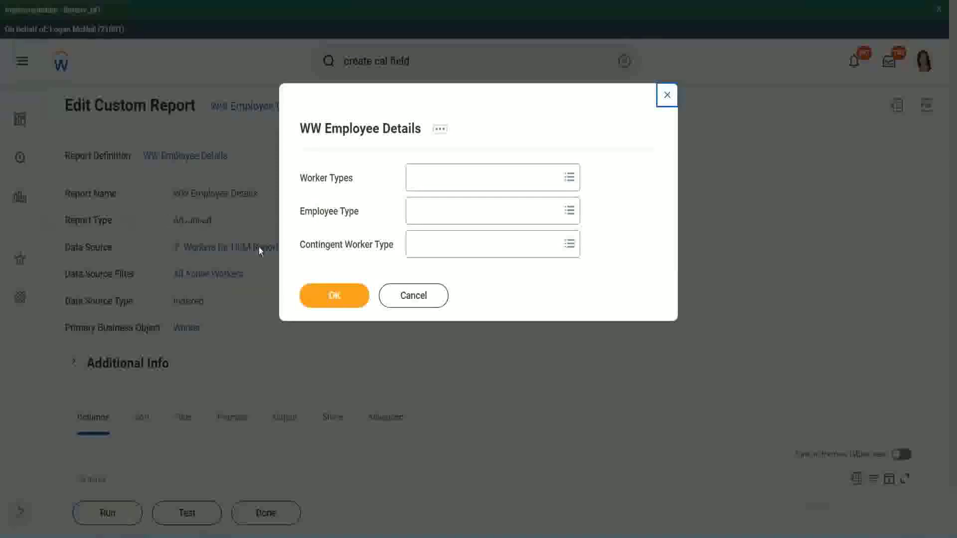
left_click(339, 297)
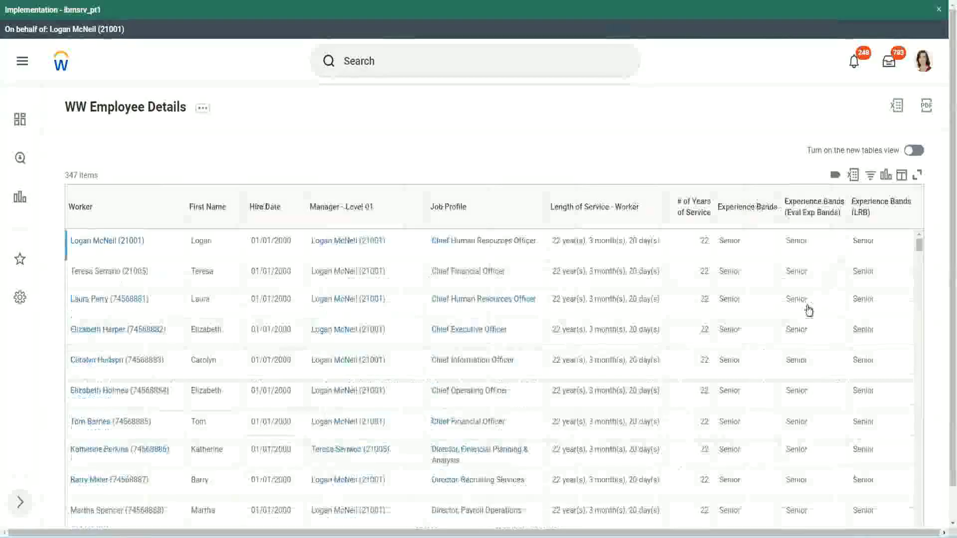
scroll(803, 319, "down", 10)
scroll(792, 337, "down", 5)
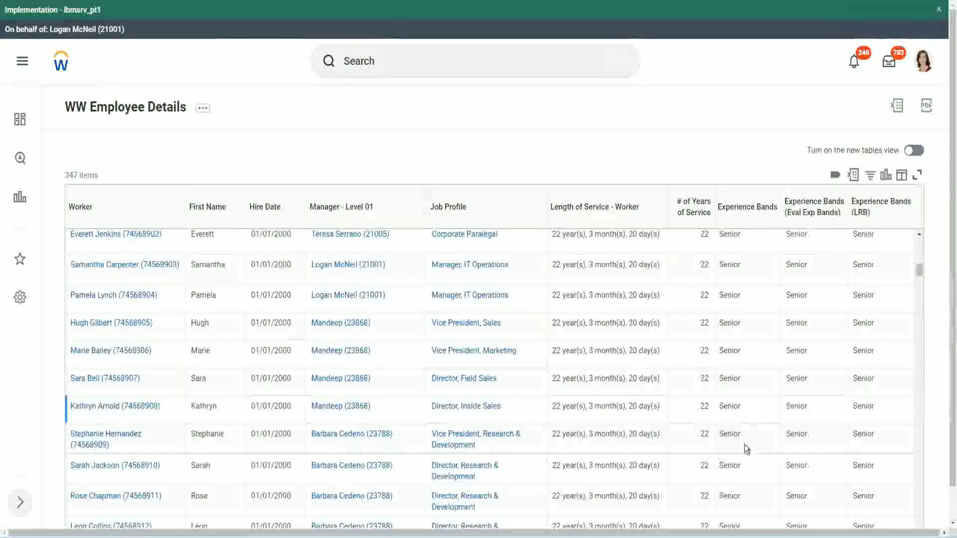
scroll(745, 449, "down", 3)
scroll(748, 358, "down", 1)
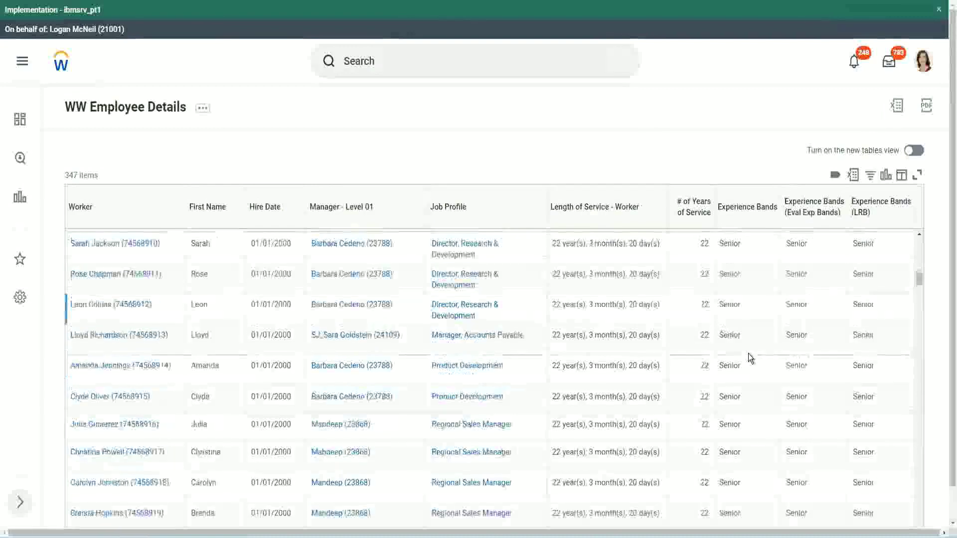